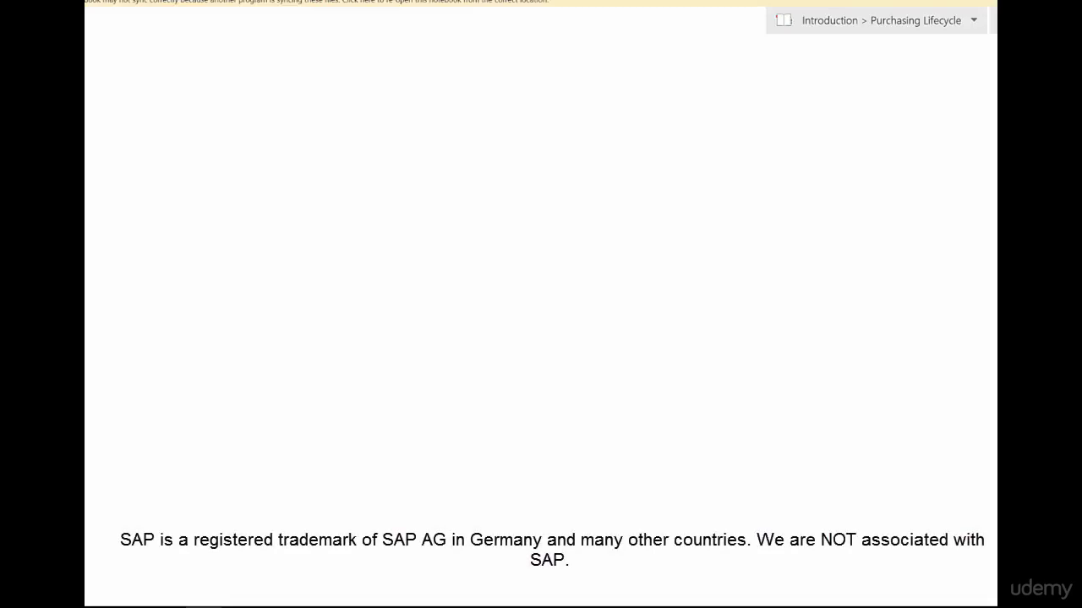
- Handwrite 'Purchasing Lifecycle' and sketch a warehouse box with a roof below it
mouse_move(309, 52)
left_mouse_down()
mouse_move(301, 93)
mouse_move(313, 70)
mouse_move(343, 88)
mouse_move(359, 71)
left_mouse_up()
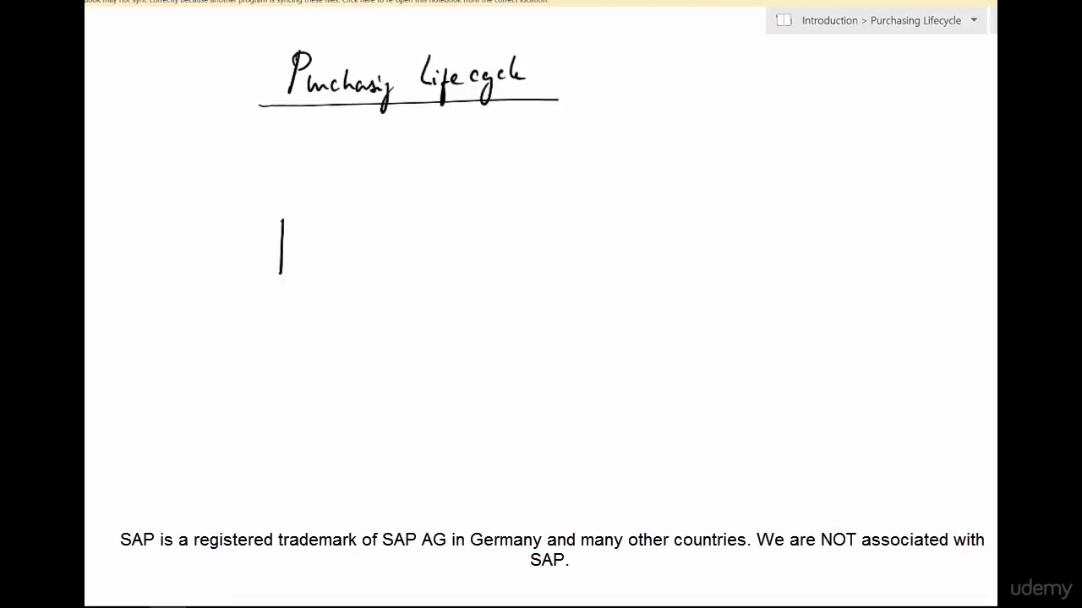
left_click_drag(281, 221, 394, 222)
left_click_drag(280, 278, 390, 279)
left_click_drag(393, 223, 391, 280)
left_click_drag(281, 222, 306, 180)
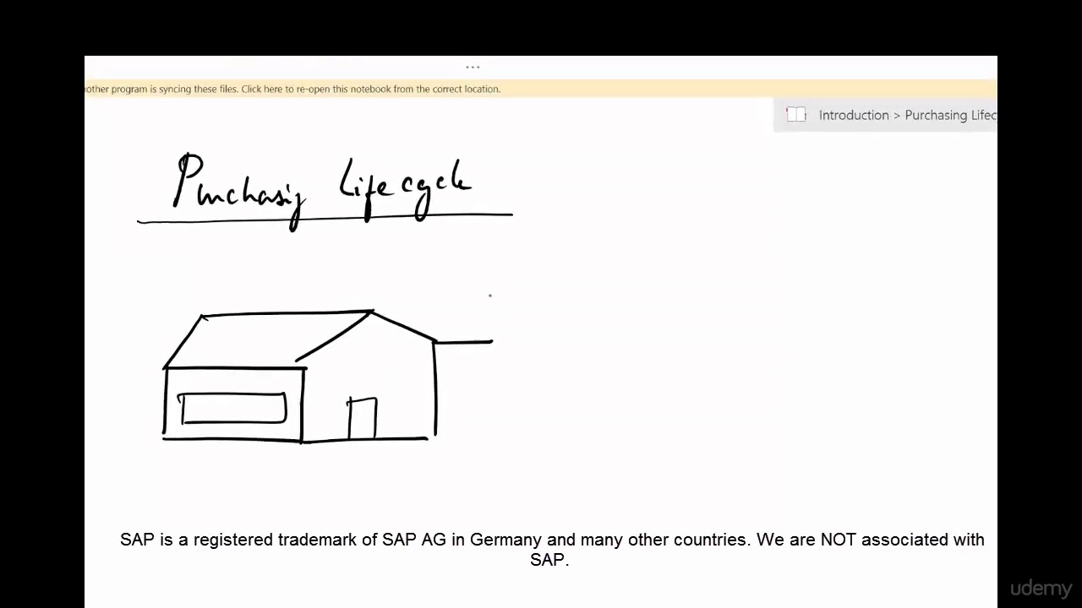
- Sketch the factory's three chimneys and its right-hand section
mouse_move(495, 242)
left_mouse_down()
mouse_move(492, 323)
mouse_move(513, 258)
mouse_move(519, 322)
mouse_move(531, 272)
mouse_move(539, 332)
left_mouse_up()
left_click_drag(541, 254, 562, 337)
left_click_drag(562, 338, 603, 431)
left_click_drag(435, 438, 602, 433)
left_click_drag(565, 330, 589, 331)
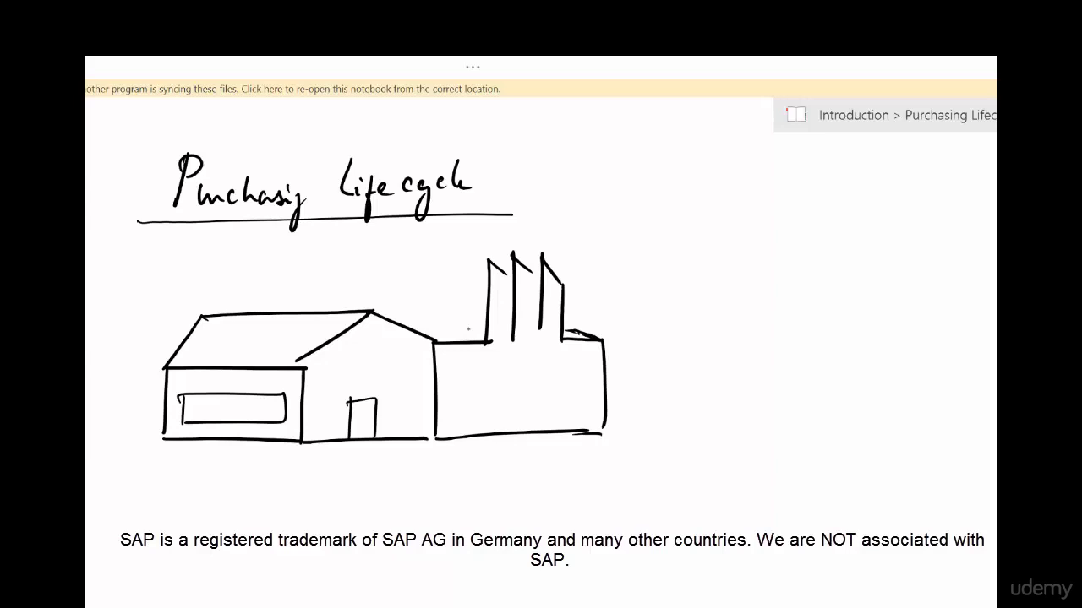
scroll(468, 328, "down", 3)
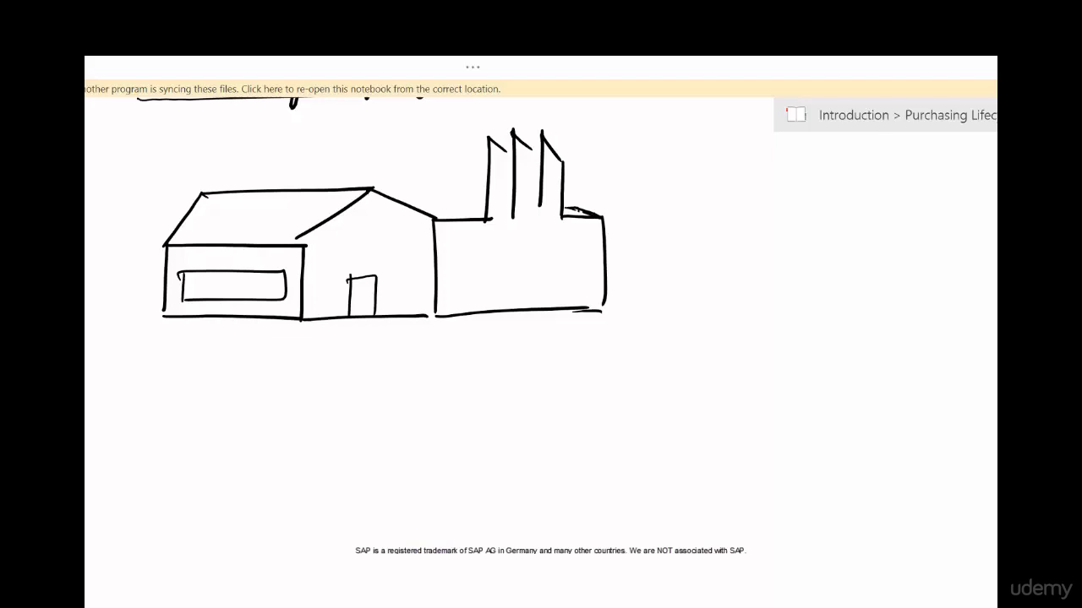
- Draw a figure labelled 'ABC Foods' and an arrow to it from the factory
mouse_move(929, 146)
left_mouse_down()
mouse_move(916, 160)
mouse_move(930, 146)
mouse_move(938, 171)
left_mouse_up()
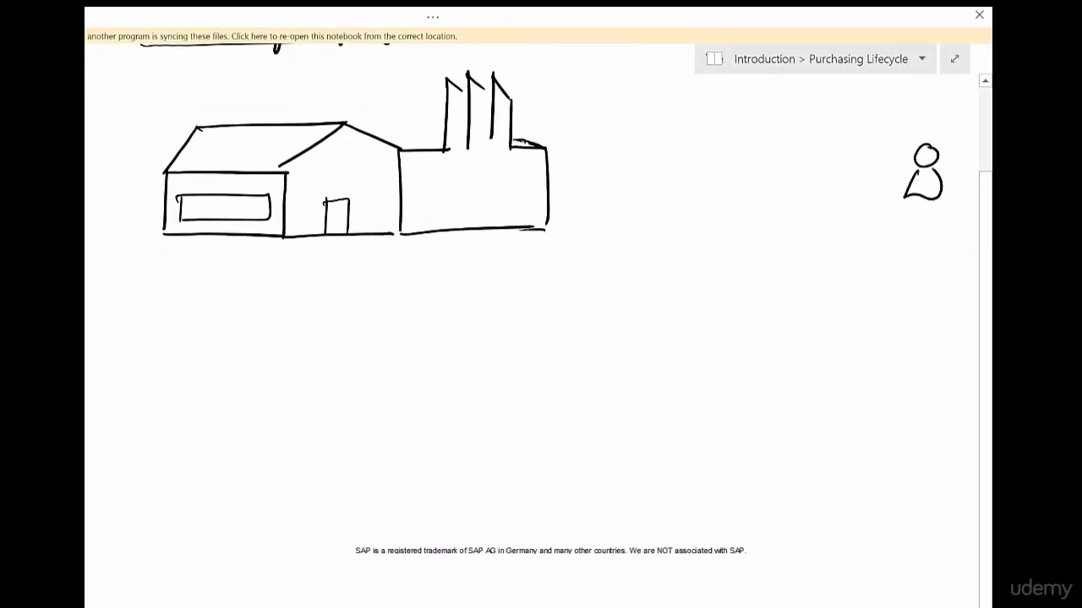
left_click_drag(883, 228, 896, 226)
left_click_drag(900, 211, 901, 228)
left_click_drag(919, 214, 918, 227)
mouse_move(938, 213)
left_mouse_down()
mouse_move(940, 226)
mouse_move(969, 211)
mouse_move(970, 227)
left_mouse_up()
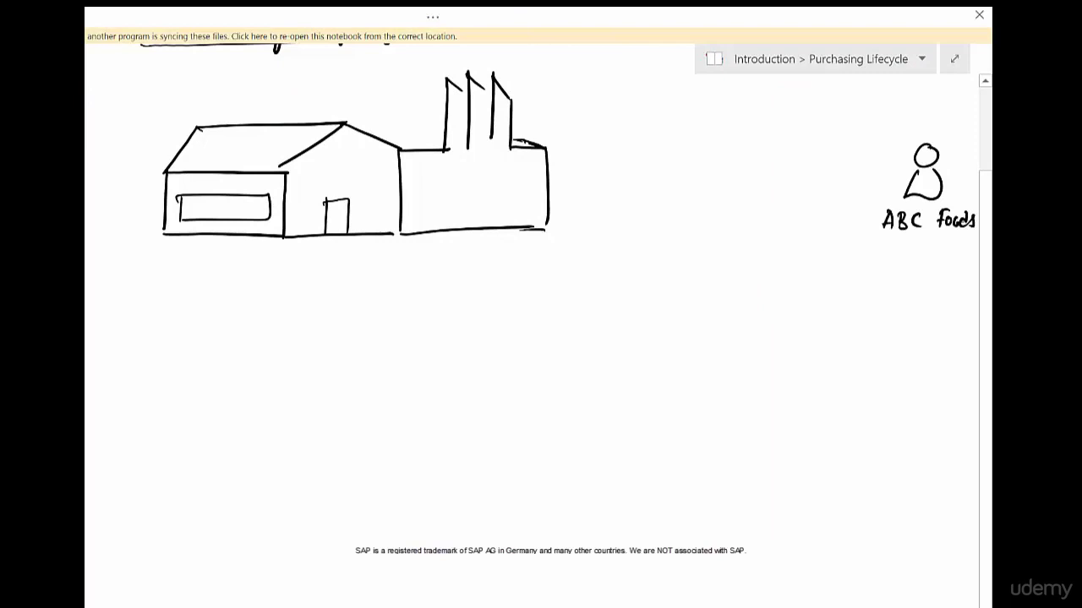
mouse_move(594, 200)
left_mouse_down()
mouse_move(871, 194)
mouse_move(862, 203)
left_mouse_up()
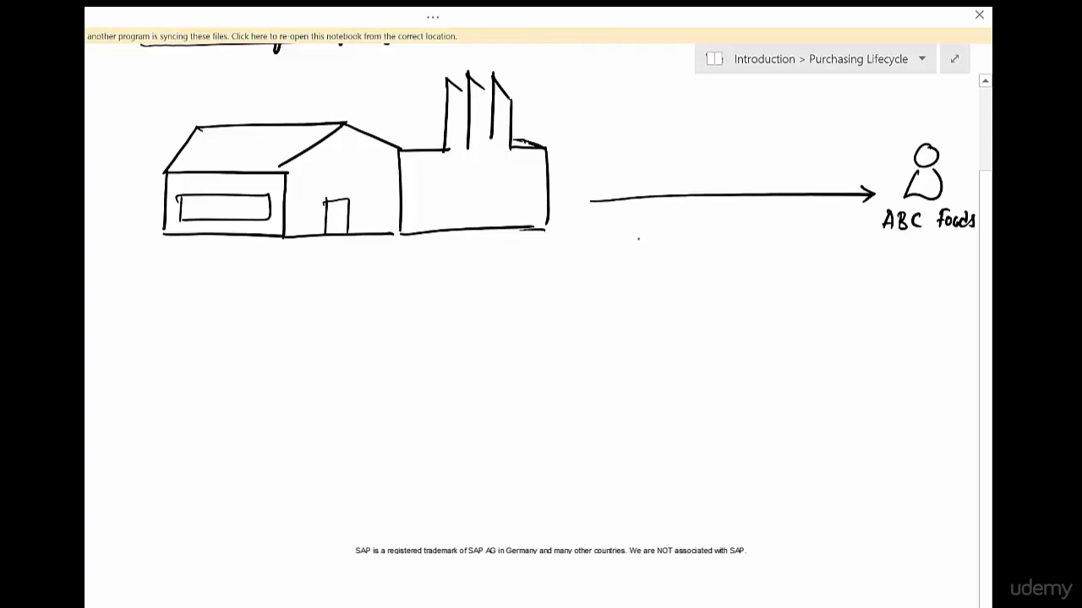
- Write the ticked order line 'FLOUR 100 lbs' under the arrow
mouse_move(626, 238)
left_mouse_down()
mouse_move(630, 245)
mouse_move(640, 226)
left_mouse_up()
mouse_move(650, 231)
left_mouse_down()
mouse_move(647, 245)
mouse_move(662, 225)
left_mouse_up()
left_click_drag(650, 239, 686, 240)
mouse_move(690, 230)
left_mouse_down()
mouse_move(695, 242)
mouse_move(699, 229)
left_mouse_up()
mouse_move(705, 226)
left_mouse_down()
mouse_move(716, 242)
mouse_move(777, 238)
left_mouse_up()
left_click(734, 229)
left_click_drag(786, 228, 810, 235)
left_click_drag(817, 221, 824, 240)
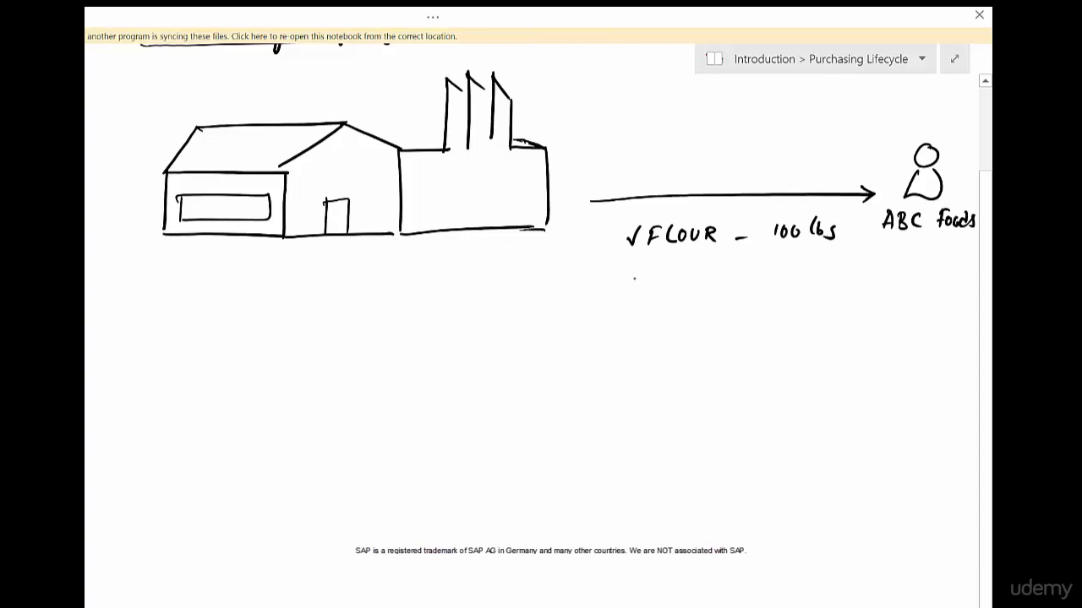
- Add ticked lines 'SUGAR 50 lbs' and 'Coffee B 20 lbs' below it
mouse_move(623, 286)
left_mouse_down()
mouse_move(630, 295)
mouse_move(643, 278)
mouse_move(649, 290)
mouse_move(682, 276)
mouse_move(778, 282)
mouse_move(796, 269)
mouse_move(809, 279)
left_mouse_up()
left_click_drag(823, 261, 827, 277)
left_click_drag(836, 263, 831, 278)
mouse_move(623, 332)
left_mouse_down()
mouse_move(670, 342)
mouse_move(679, 355)
mouse_move(695, 331)
mouse_move(693, 354)
left_mouse_up()
left_click_drag(694, 338, 725, 336)
left_click_drag(743, 332, 754, 331)
mouse_move(781, 319)
left_mouse_down()
mouse_move(794, 331)
mouse_move(803, 320)
left_mouse_up()
left_click_drag(813, 311, 814, 330)
left_click_drag(824, 312, 833, 330)
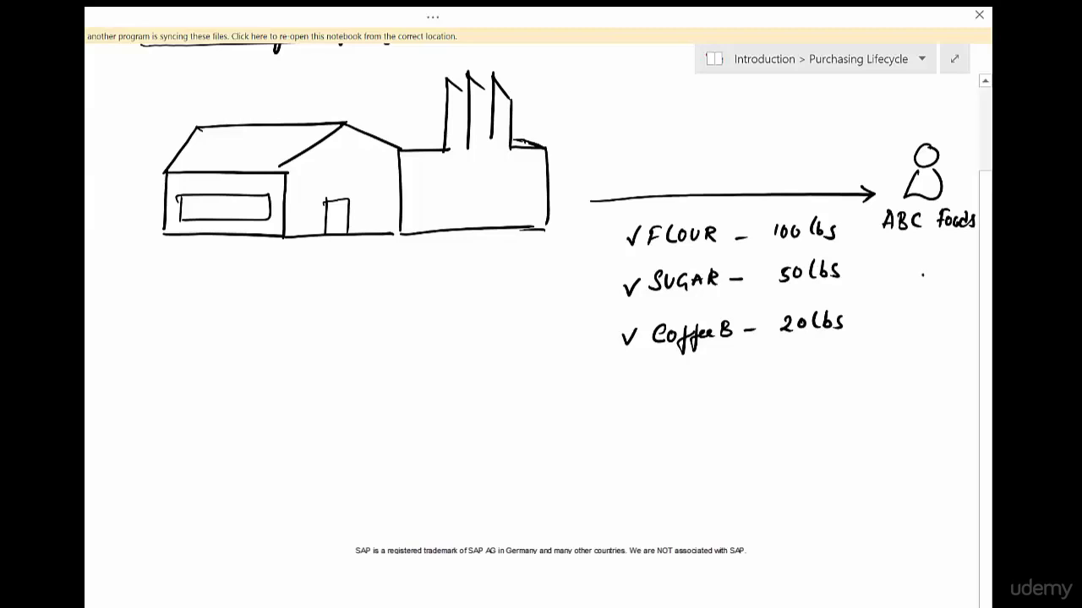
- Draw a down arrow from ABC Foods marked '5days' and a return arrow pointing left
mouse_move(921, 272)
left_mouse_down()
mouse_move(916, 461)
mouse_move(929, 452)
left_mouse_up()
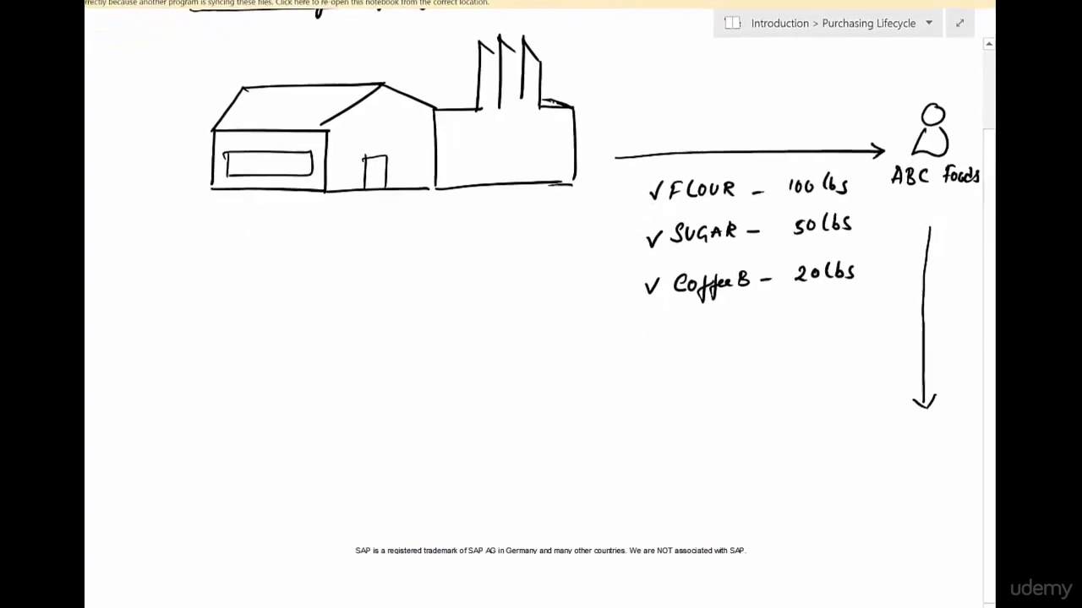
mouse_move(938, 306)
left_mouse_down()
mouse_move(929, 322)
mouse_move(975, 315)
left_mouse_up()
left_click_drag(904, 409, 544, 425)
left_click_drag(561, 413, 568, 430)
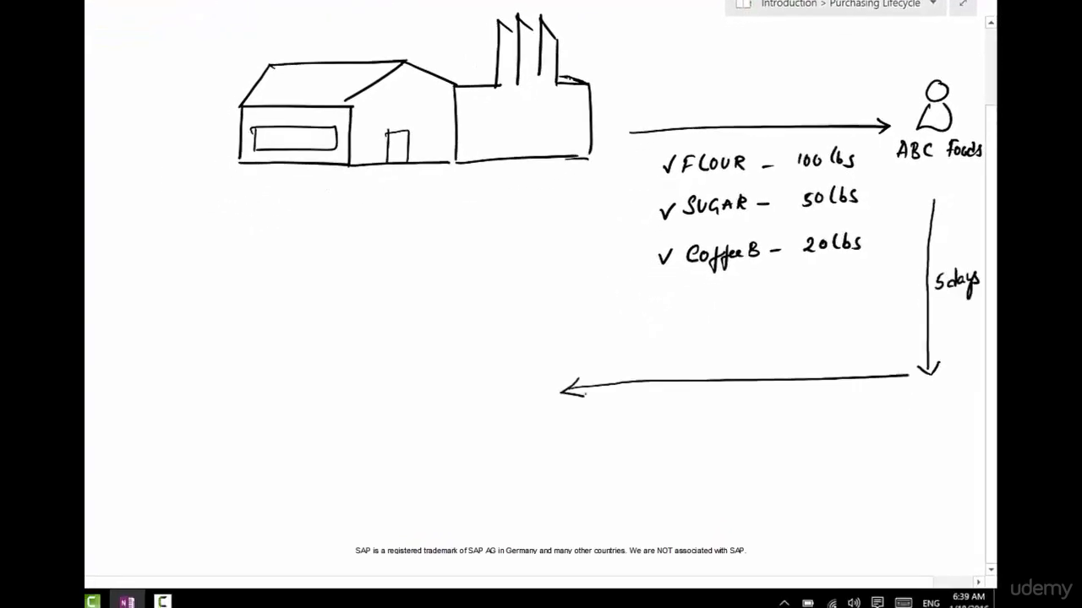
- Write Flour, Sugar and Coffee Beans under the return arrow
mouse_move(678, 395)
left_mouse_down()
mouse_move(677, 409)
mouse_move(686, 393)
left_mouse_up()
left_click_drag(676, 403, 690, 409)
mouse_move(698, 401)
left_mouse_down()
mouse_move(728, 406)
mouse_move(674, 436)
mouse_move(698, 434)
left_mouse_up()
mouse_move(701, 426)
left_mouse_down()
mouse_move(711, 427)
mouse_move(703, 447)
left_mouse_up()
left_click_drag(715, 422, 725, 431)
mouse_move(725, 433)
left_mouse_down()
mouse_move(734, 425)
mouse_move(692, 463)
left_mouse_up()
left_click_drag(703, 450, 707, 477)
left_click_drag(699, 463, 775, 463)
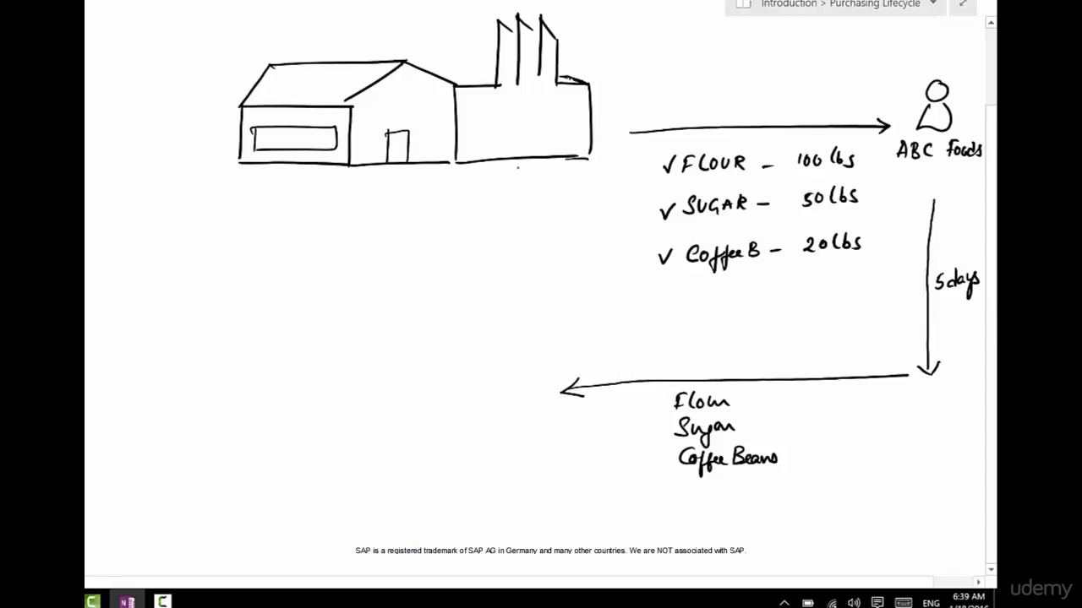
- Draw a dotted arrow from the return arrow up into the factory
left_click_drag(503, 162, 504, 171)
left_click_drag(504, 179, 505, 196)
left_click_drag(507, 249, 508, 259)
left_click_drag(508, 271, 509, 304)
left_click_drag(509, 311, 511, 353)
left_click_drag(513, 369, 517, 377)
left_click_drag(521, 377, 546, 392)
left_click_drag(496, 179, 511, 176)
- Label the dotted arrow 'Receive'
mouse_move(516, 217)
left_mouse_down()
mouse_move(516, 235)
mouse_move(526, 233)
left_mouse_up()
left_click_drag(533, 228, 544, 235)
left_click_drag(550, 228, 576, 221)
left_click_drag(578, 223, 585, 224)
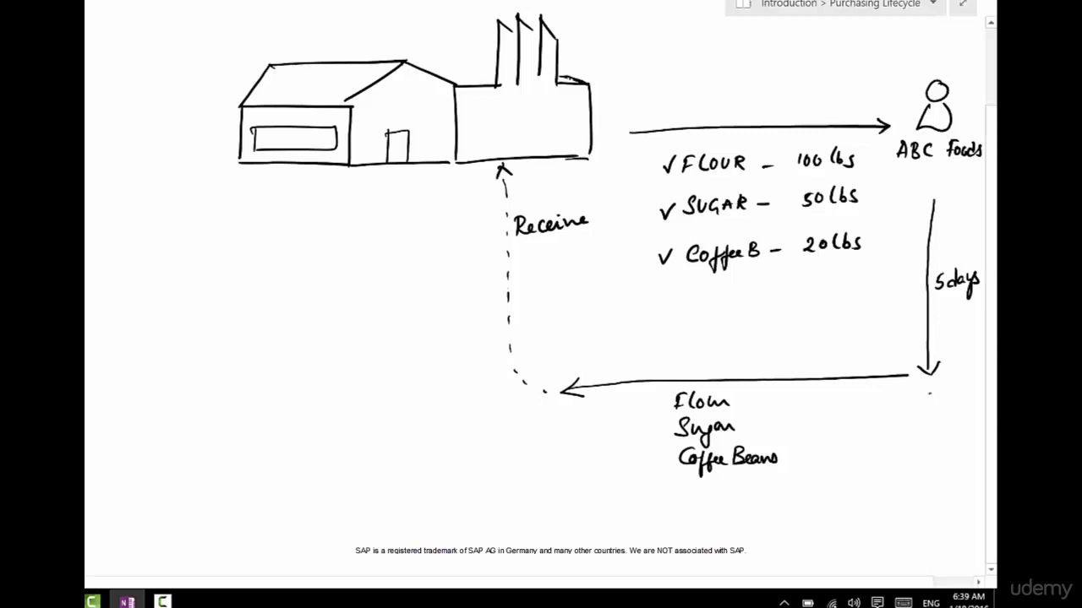
- Draw an arrow from ABC Foods down and back left, labelled 'Request for Payment'
mouse_move(929, 393)
left_mouse_down()
mouse_move(926, 529)
mouse_move(870, 554)
mouse_move(551, 546)
mouse_move(561, 550)
left_mouse_up()
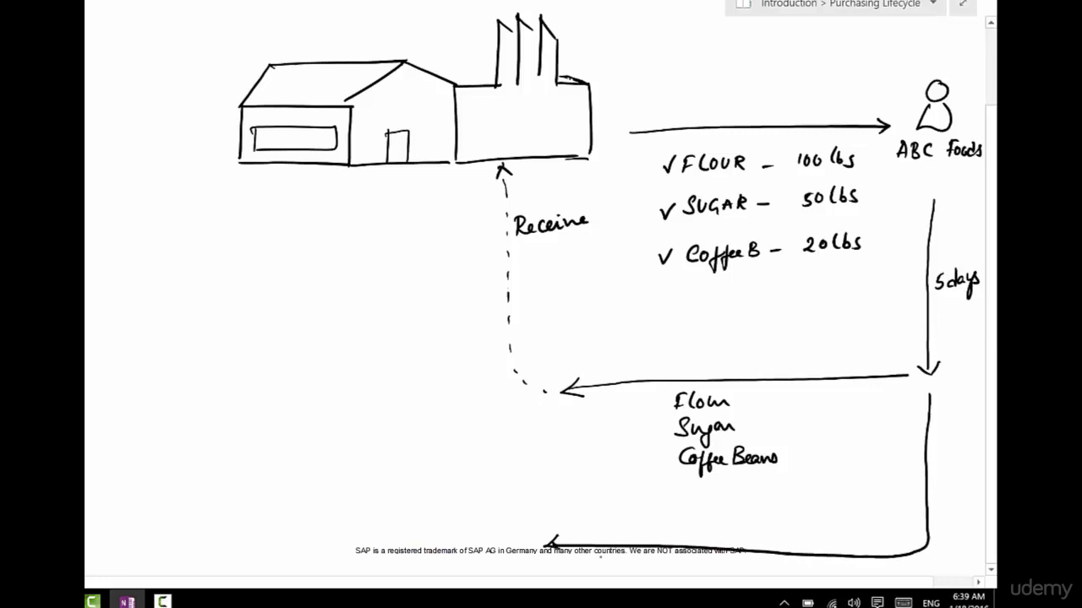
mouse_move(667, 526)
left_mouse_down()
mouse_move(698, 561)
mouse_move(716, 542)
mouse_move(764, 551)
mouse_move(785, 538)
mouse_move(820, 541)
mouse_move(814, 566)
mouse_move(850, 539)
mouse_move(871, 543)
left_mouse_up()
left_click_drag(858, 533, 875, 529)
scroll(541, 304, "down", 4)
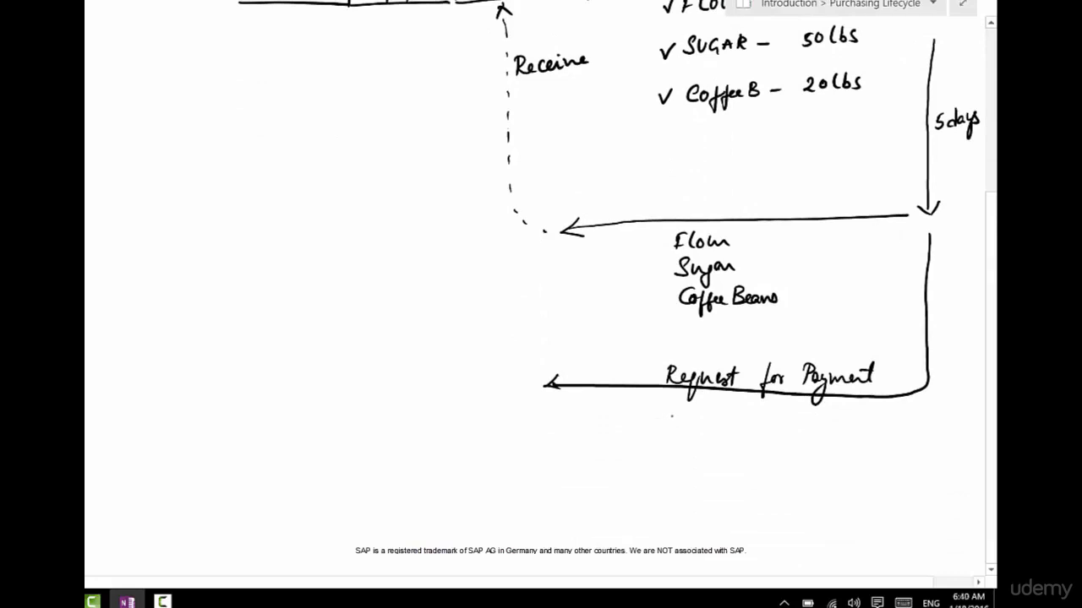
- Write the bill header 'Bill # 23205'
mouse_move(669, 409)
left_mouse_down()
mouse_move(676, 424)
mouse_move(698, 424)
left_mouse_up()
left_click_drag(716, 404, 717, 423)
mouse_move(723, 402)
left_mouse_down()
mouse_move(724, 422)
mouse_move(728, 409)
left_mouse_up()
mouse_move(704, 419)
left_mouse_down()
mouse_move(782, 420)
mouse_move(785, 409)
left_mouse_up()
left_click_drag(794, 407, 789, 423)
left_click_drag(793, 408, 805, 407)
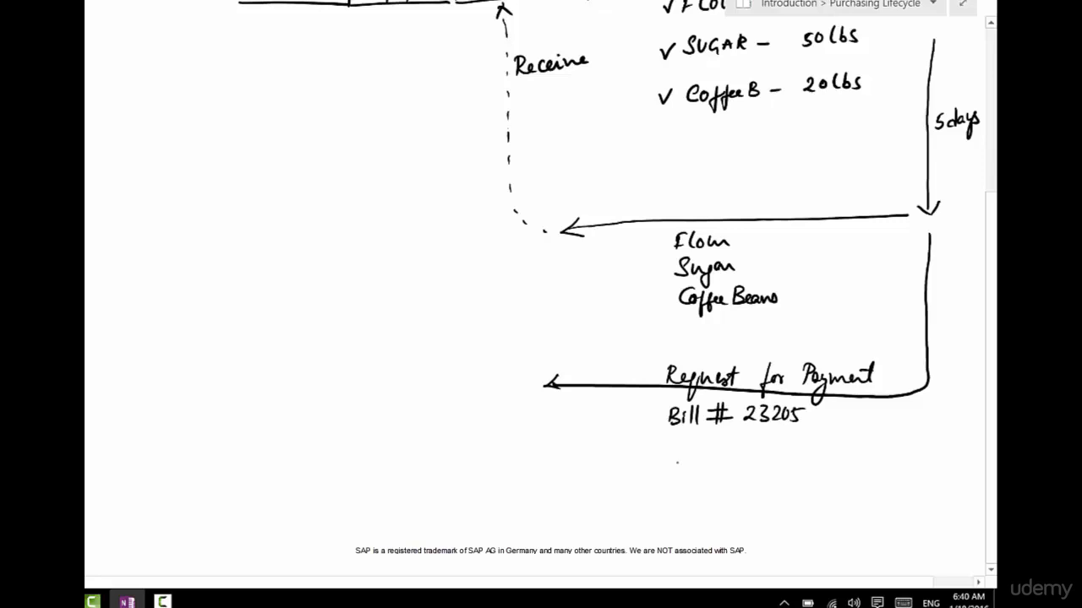
- Add the bill line 'Flour 100lbs $100'
mouse_move(672, 444)
left_mouse_down()
mouse_move(667, 462)
mouse_move(677, 441)
left_mouse_up()
left_click_drag(664, 454, 763, 456)
left_click_drag(772, 444, 793, 454)
mouse_move(803, 436)
left_mouse_down()
mouse_move(803, 453)
mouse_move(847, 449)
left_mouse_up()
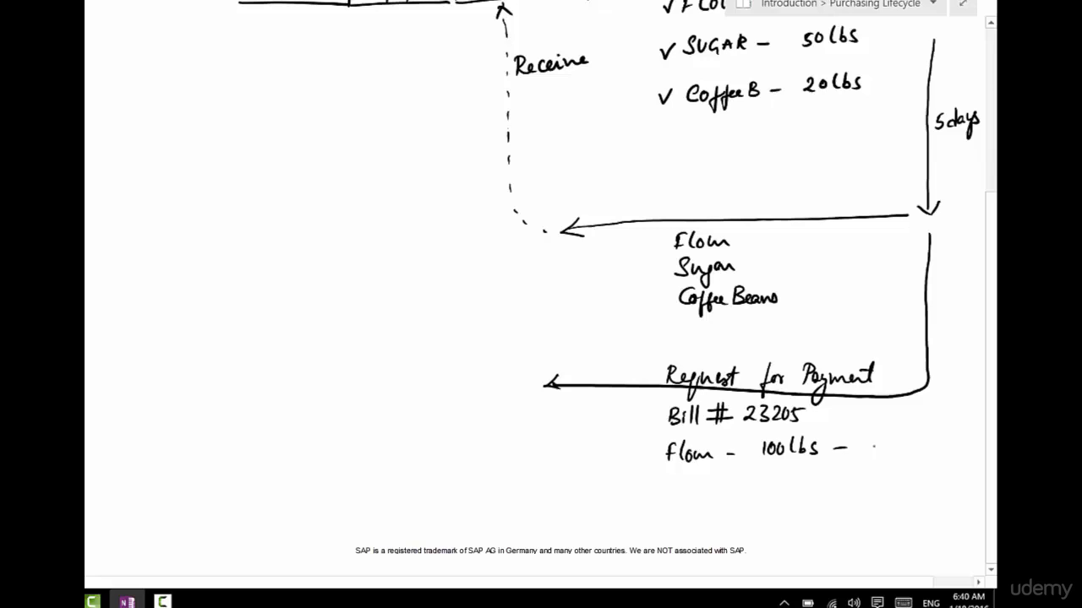
mouse_move(878, 438)
left_mouse_down()
mouse_move(870, 463)
mouse_move(884, 449)
left_mouse_up()
left_click_drag(894, 436, 908, 436)
- Add the bill line 'Sugar 50lbs $100'
mouse_move(681, 473)
left_mouse_down()
mouse_move(672, 493)
mouse_move(698, 505)
mouse_move(723, 491)
left_mouse_up()
left_click_drag(738, 484, 797, 485)
left_click_drag(804, 466, 805, 483)
left_click_drag(808, 466, 805, 485)
mouse_move(823, 471)
left_mouse_down()
mouse_move(814, 487)
mouse_move(845, 480)
left_mouse_up()
left_click(860, 479)
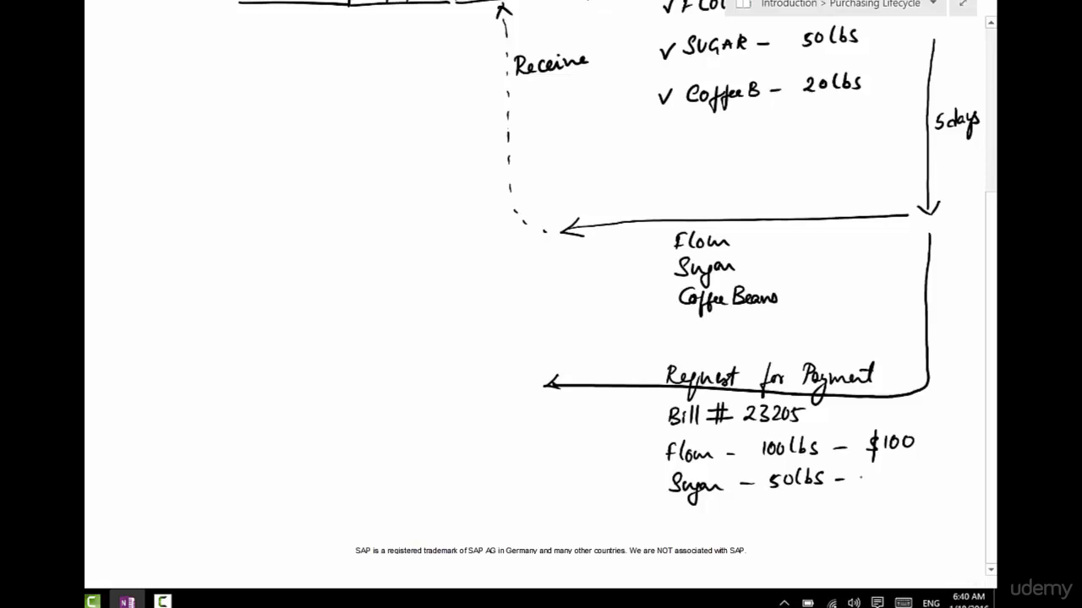
mouse_move(875, 472)
left_mouse_down()
mouse_move(869, 494)
mouse_move(890, 471)
left_mouse_up()
mouse_move(908, 470)
left_mouse_down()
mouse_move(903, 482)
mouse_move(909, 470)
left_mouse_up()
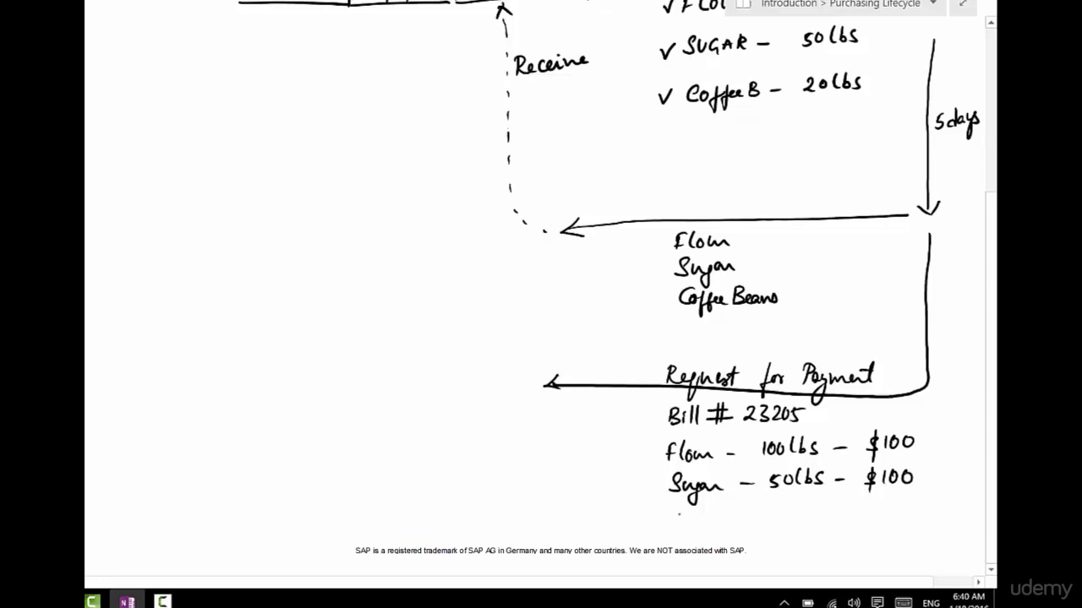
- Add the bill line 'Coffee B 20lbs' with its 80 price
mouse_move(681, 511)
left_mouse_down()
mouse_move(693, 534)
mouse_move(724, 511)
mouse_move(718, 527)
mouse_move(788, 526)
left_mouse_up()
left_click(731, 524)
left_click_drag(799, 513, 799, 515)
mouse_move(810, 504)
left_mouse_down()
mouse_move(808, 518)
mouse_move(822, 522)
left_mouse_up()
left_click(835, 517)
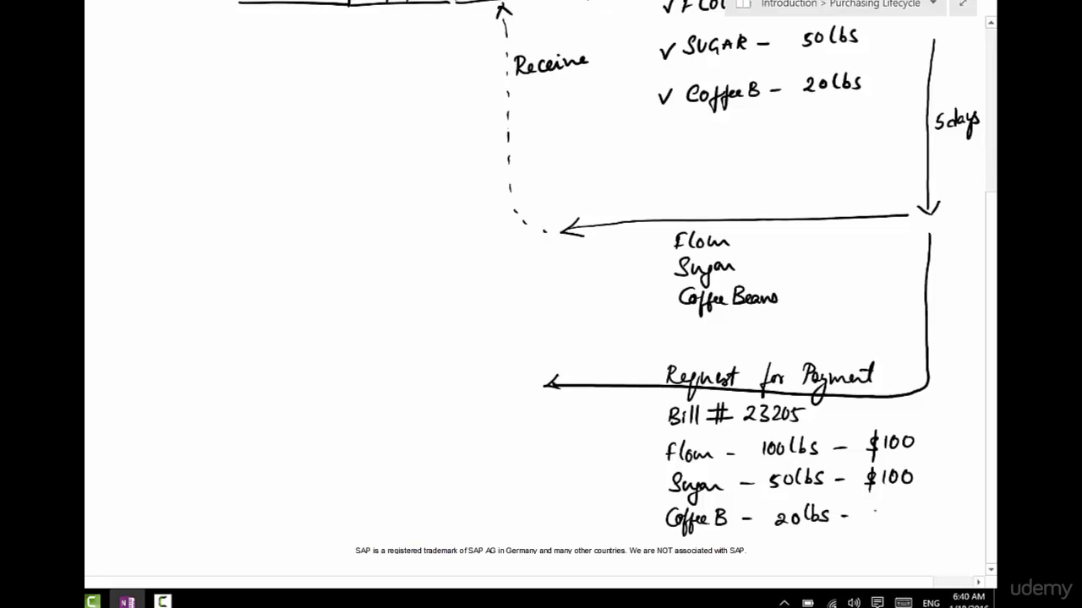
mouse_move(898, 505)
left_mouse_down()
mouse_move(889, 518)
mouse_move(906, 507)
left_mouse_up()
- Add the '@1$/lb' rate note to the Flour line
mouse_move(934, 427)
left_mouse_down()
mouse_move(931, 449)
mouse_move(953, 431)
mouse_move(970, 445)
left_mouse_up()
left_click(960, 442)
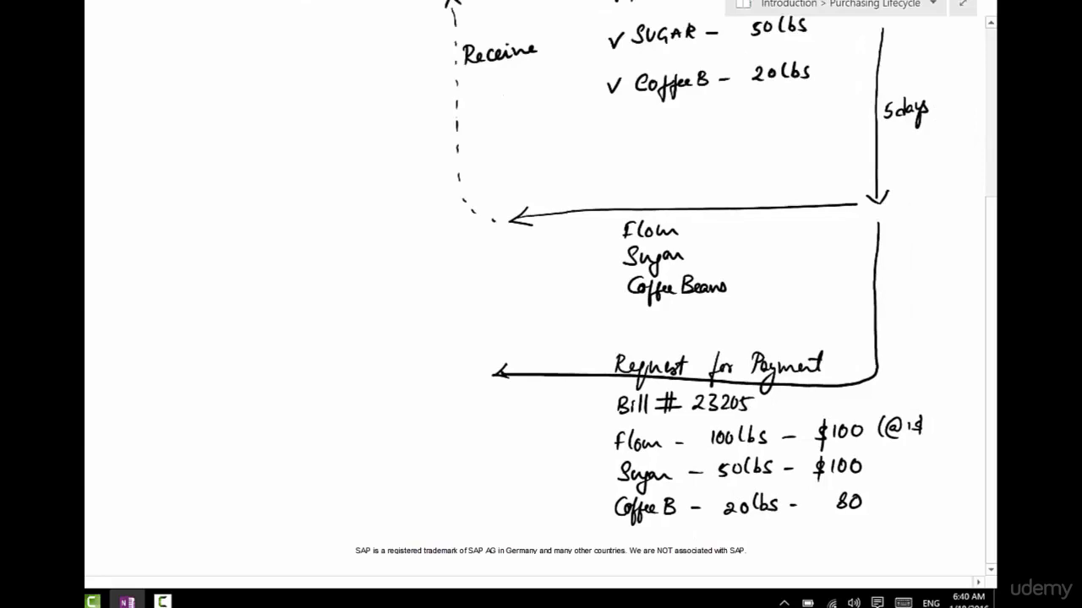
left_click_drag(835, 401, 836, 417)
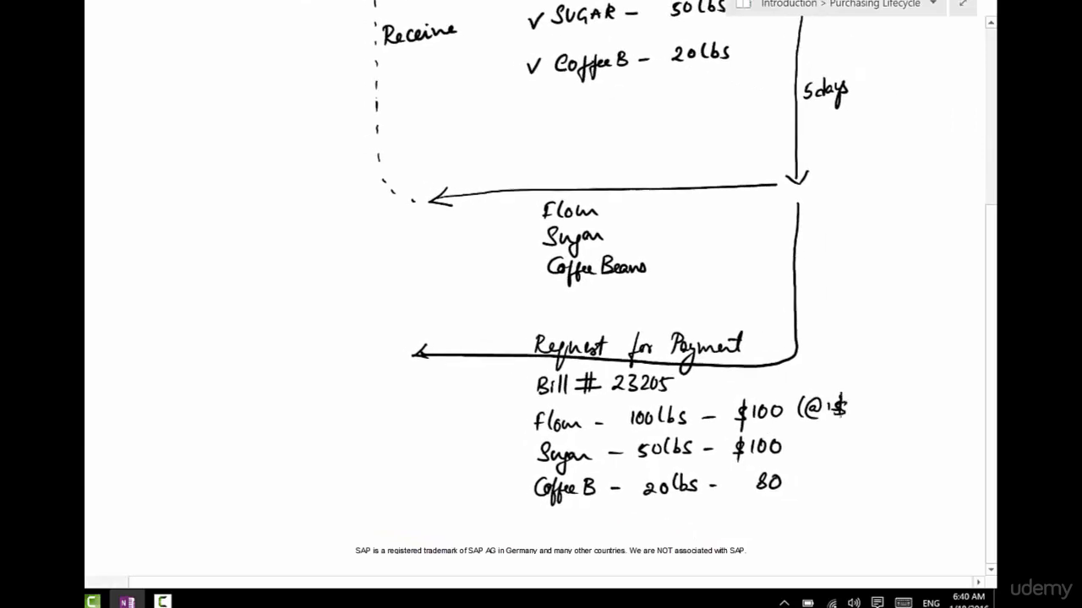
mouse_move(858, 382)
left_mouse_down()
mouse_move(853, 421)
mouse_move(879, 412)
left_mouse_up()
left_click_drag(885, 386, 887, 420)
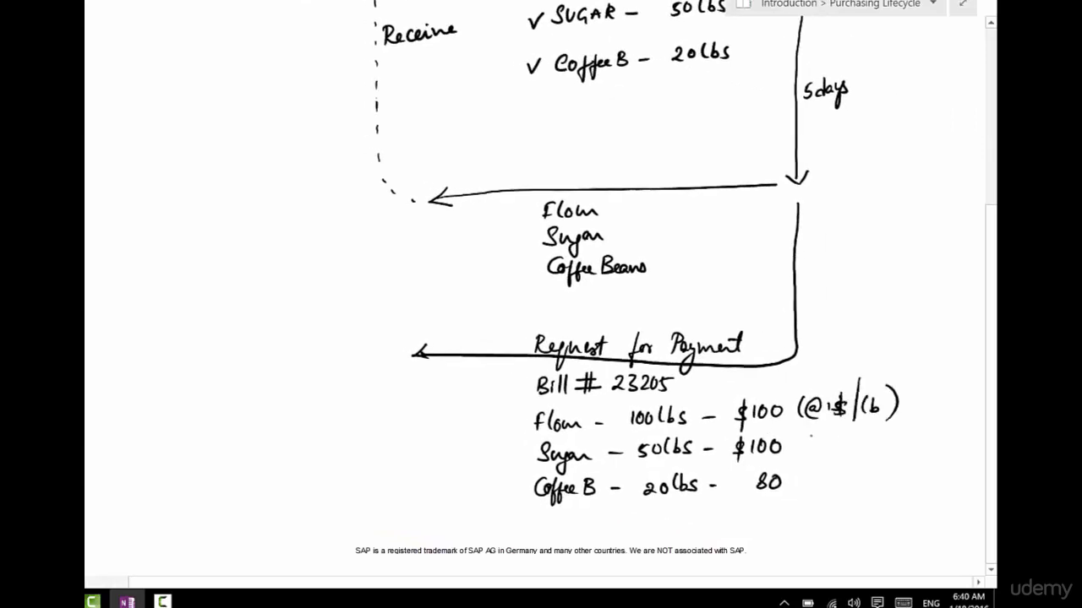
- Write the '@2$/lb' rate on the Sugar line and '@4$/lb' on Coffee B
mouse_move(810, 432)
left_mouse_down()
mouse_move(806, 453)
mouse_move(819, 433)
mouse_move(851, 445)
left_mouse_up()
left_click_drag(864, 432, 858, 454)
left_click_drag(874, 418, 871, 447)
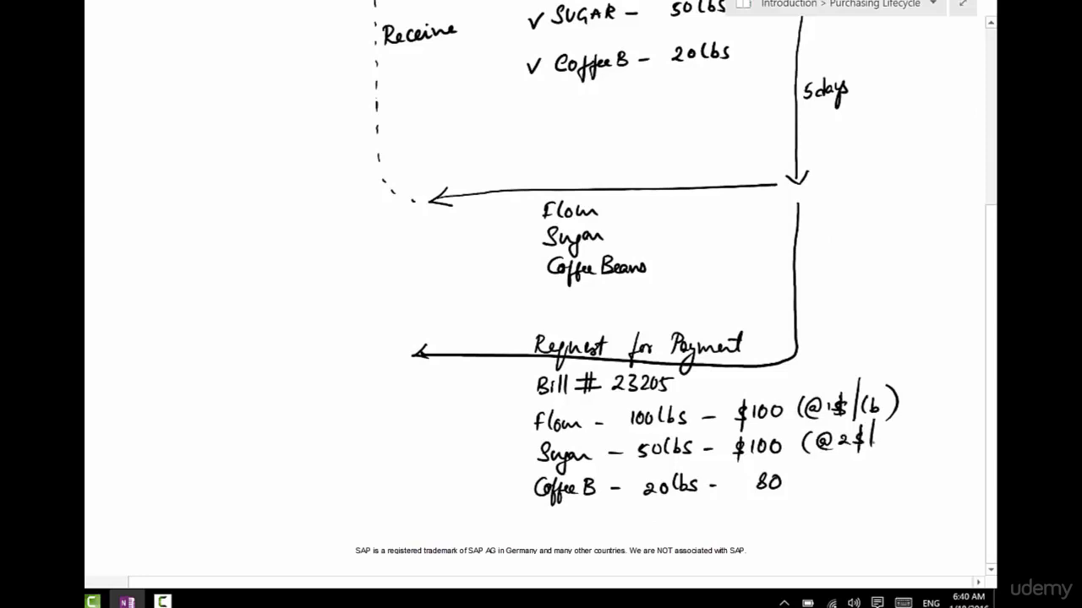
mouse_move(884, 425)
left_mouse_down()
mouse_move(879, 444)
mouse_move(894, 441)
mouse_move(898, 454)
left_mouse_up()
left_click_drag(821, 465, 816, 492)
left_click_drag(829, 478, 840, 473)
left_click_drag(852, 469, 862, 484)
mouse_move(869, 465)
left_mouse_down()
mouse_move(869, 492)
mouse_move(899, 483)
left_mouse_up()
left_click_drag(897, 478, 916, 487)
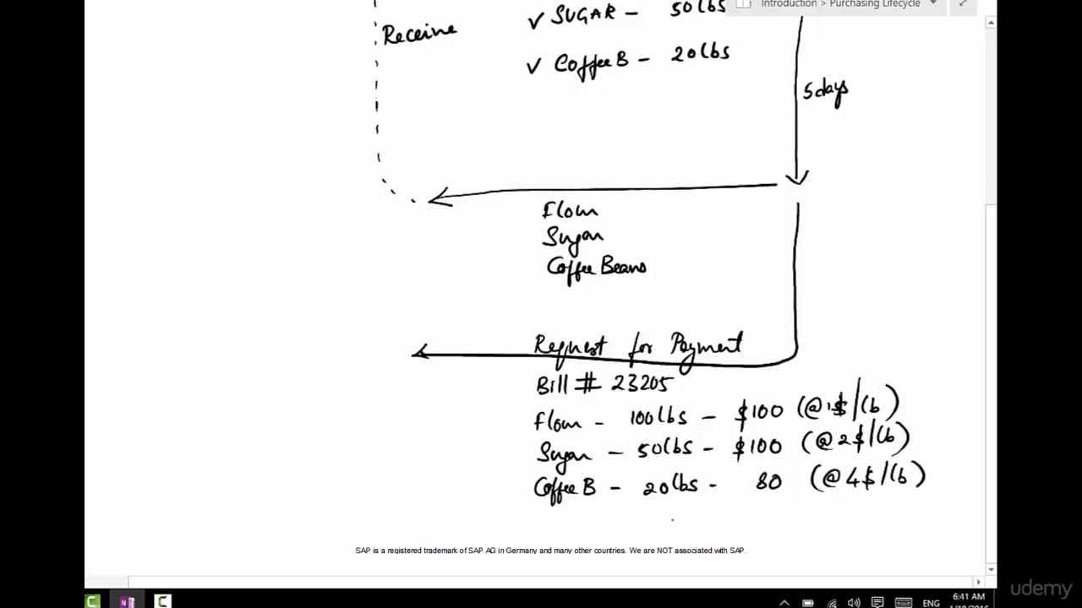
- Draw a total line under the items and write the subtotal 280
left_click_drag(672, 520, 814, 509)
mouse_move(734, 528)
left_mouse_down()
mouse_move(750, 539)
mouse_move(766, 522)
left_mouse_up()
mouse_move(774, 524)
left_mouse_down()
mouse_move(768, 535)
mouse_move(776, 524)
left_mouse_up()
scroll(385, 170, "down", 3)
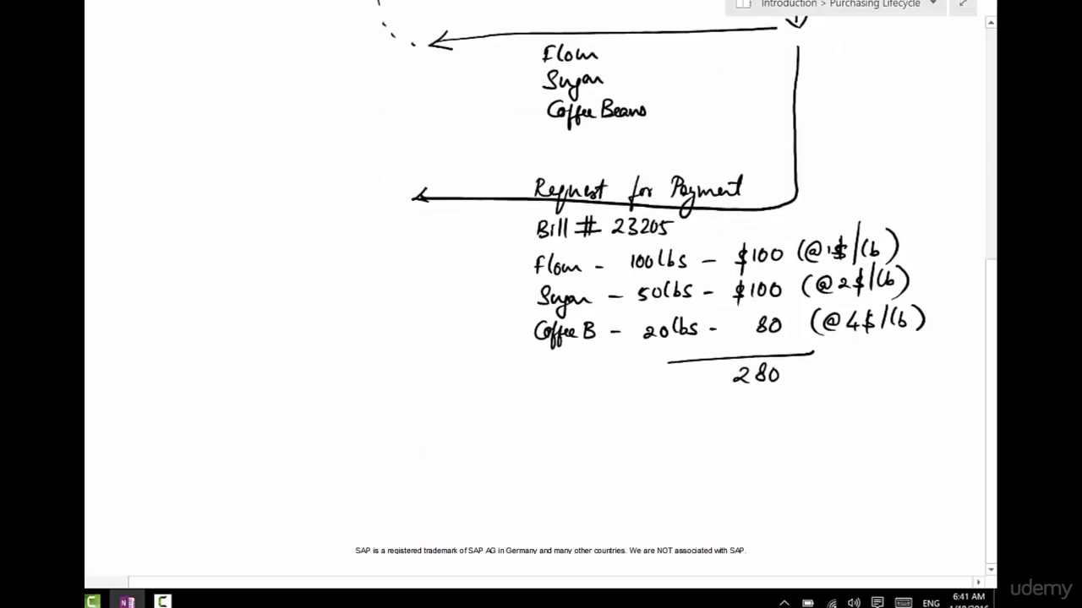
- Add '+28' labelled 10% Tax below the subtotal
left_click_drag(796, 403, 812, 402)
mouse_move(805, 394)
left_mouse_down()
mouse_move(805, 408)
mouse_move(840, 410)
mouse_move(851, 398)
mouse_move(862, 412)
left_mouse_up()
left_click_drag(861, 393, 890, 394)
mouse_move(882, 391)
left_mouse_down()
mouse_move(888, 408)
mouse_move(918, 409)
left_mouse_up()
left_click_drag(917, 398, 910, 410)
mouse_move(753, 407)
left_mouse_down()
mouse_move(764, 420)
mouse_move(776, 400)
left_mouse_up()
- Underline the tax line and write the grand total 308 $, underlined
left_click_drag(698, 438, 822, 433)
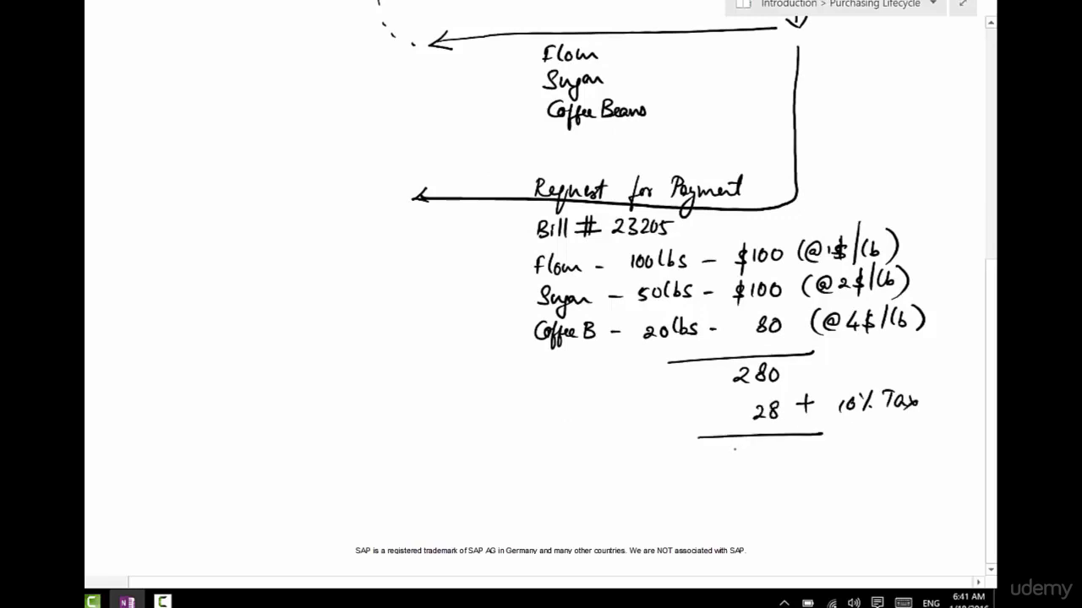
mouse_move(723, 448)
left_mouse_down()
mouse_move(723, 462)
mouse_move(769, 447)
mouse_move(792, 466)
left_mouse_up()
left_click_drag(682, 481, 838, 470)
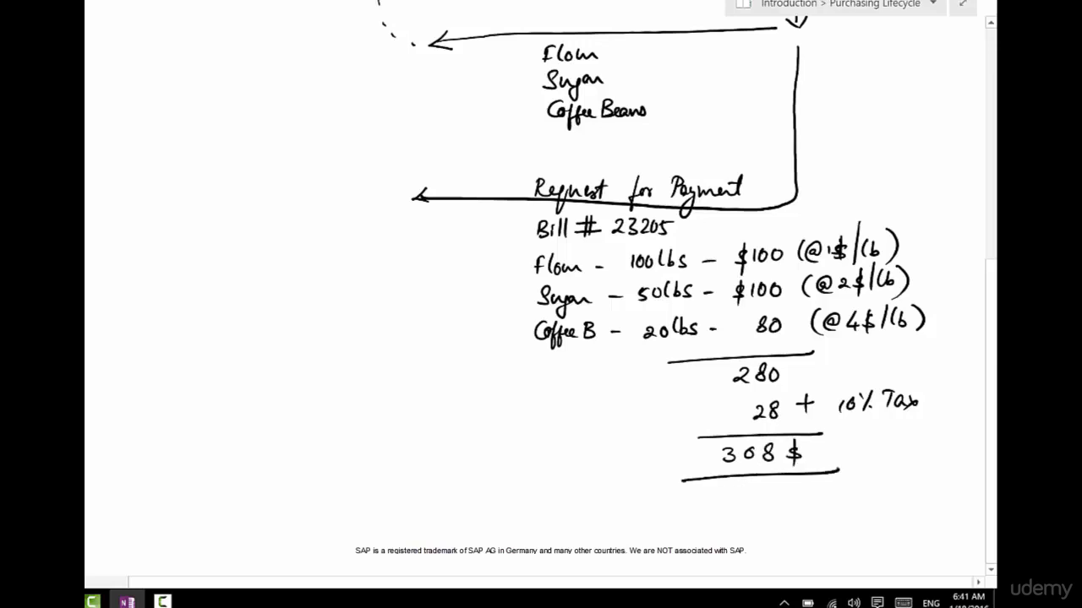
- Draw a dashed line from the bill back up to the building
scroll(541, 287, "up", 5)
scroll(541, 287, "down", 1)
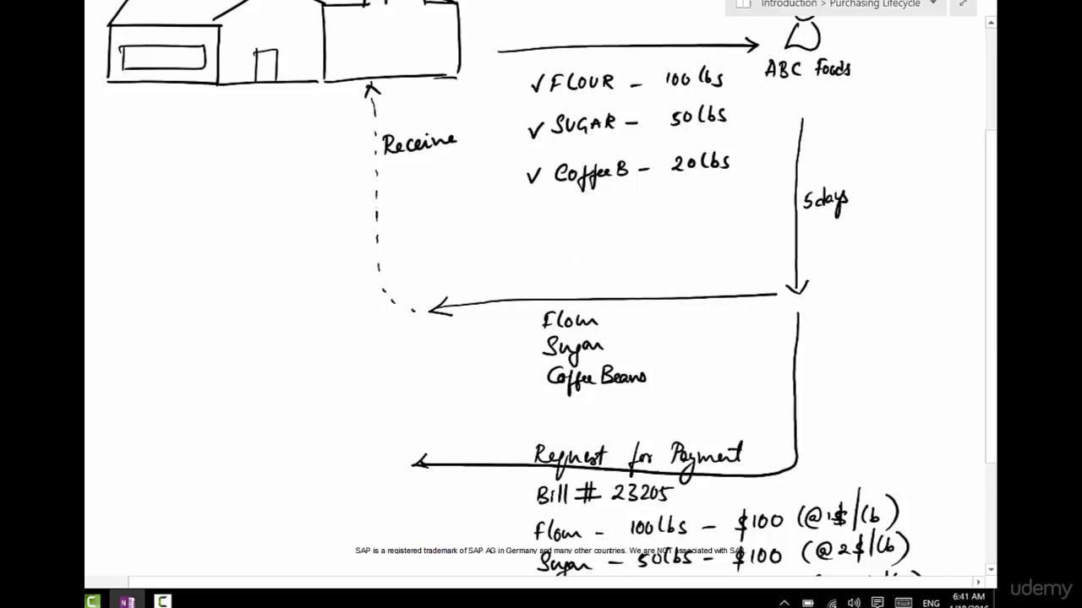
mouse_move(304, 448)
left_mouse_down()
mouse_move(272, 419)
mouse_move(240, 262)
mouse_move(232, 165)
mouse_move(242, 98)
mouse_move(252, 108)
left_mouse_up()
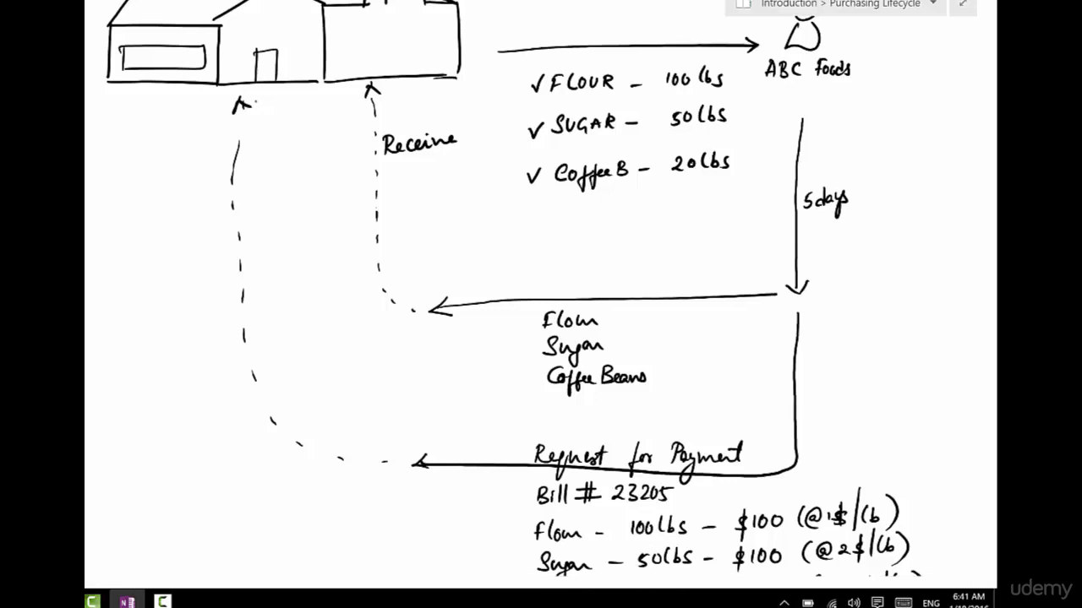
- Date the dashed payment line 'Jan 5th'
left_click_drag(374, 434, 363, 441)
mouse_move(364, 434)
left_mouse_down()
mouse_move(411, 444)
mouse_move(435, 417)
left_mouse_up()
left_click(405, 440)
left_click_drag(437, 414, 448, 428)
left_click(463, 417)
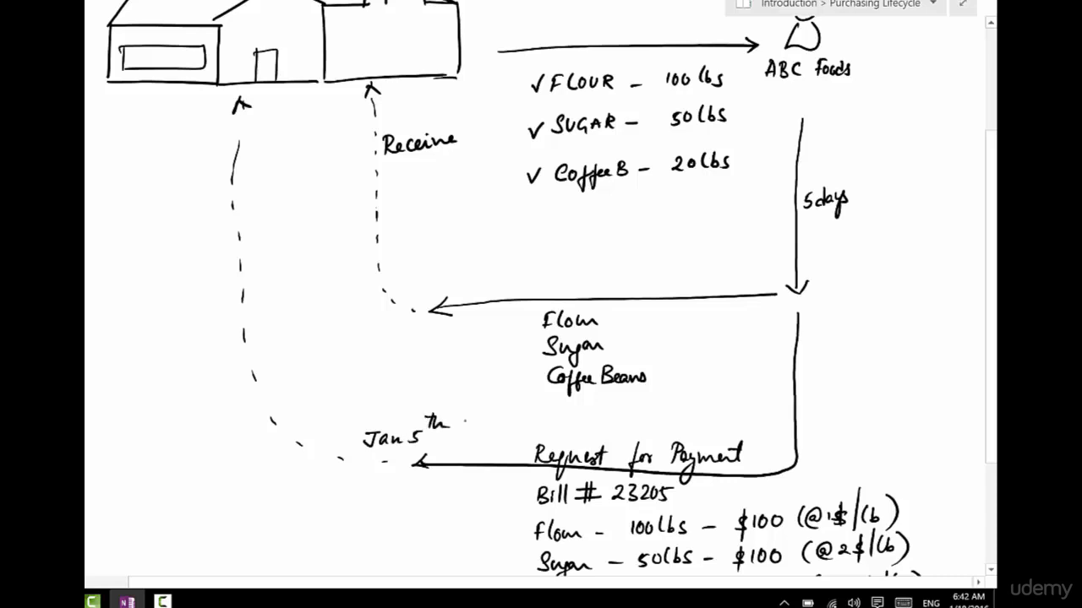
- Date the arrows Jan 01st and Jan 5th, correct the payment date to 6th, and add a left-side line
mouse_move(533, 26)
left_mouse_down()
mouse_move(524, 38)
mouse_move(544, 21)
mouse_move(550, 39)
mouse_move(610, 21)
left_mouse_up()
mouse_move(547, 274)
left_mouse_down()
mouse_move(538, 291)
mouse_move(554, 273)
mouse_move(571, 290)
left_mouse_up()
left_click_drag(587, 278, 584, 289)
left_click_drag(586, 273, 600, 277)
left_click_drag(597, 269, 607, 267)
left_click_drag(609, 264, 623, 276)
left_click(637, 274)
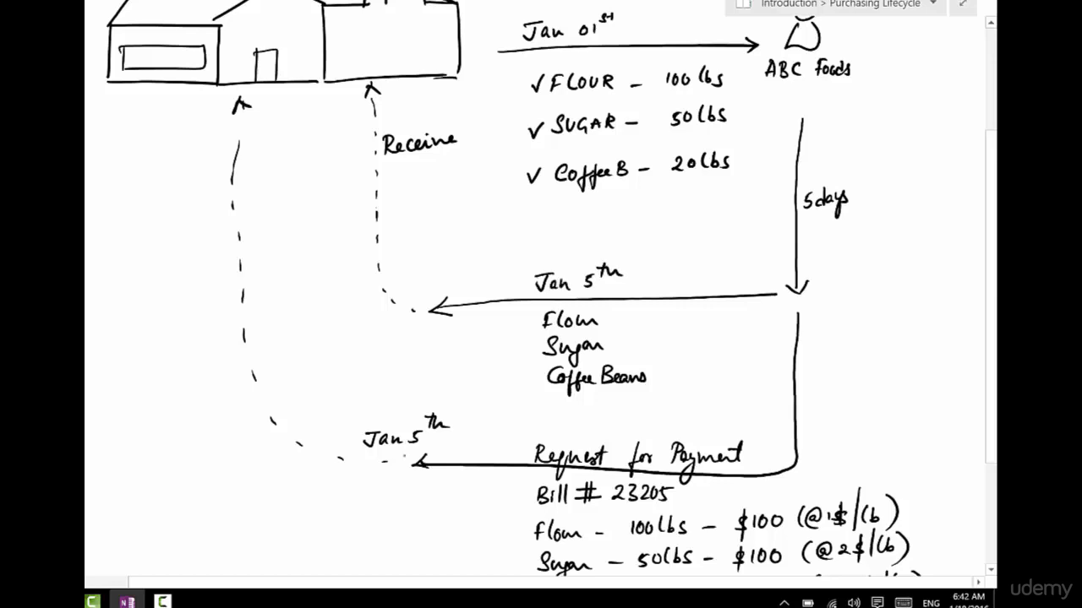
left_click_drag(421, 428, 414, 445)
mouse_move(143, 88)
left_mouse_down()
mouse_move(132, 501)
mouse_move(167, 557)
left_mouse_up()
- Extend the left line into an arrow along the bottom and date it Jan 25th
scroll(549, 287, "down", 5)
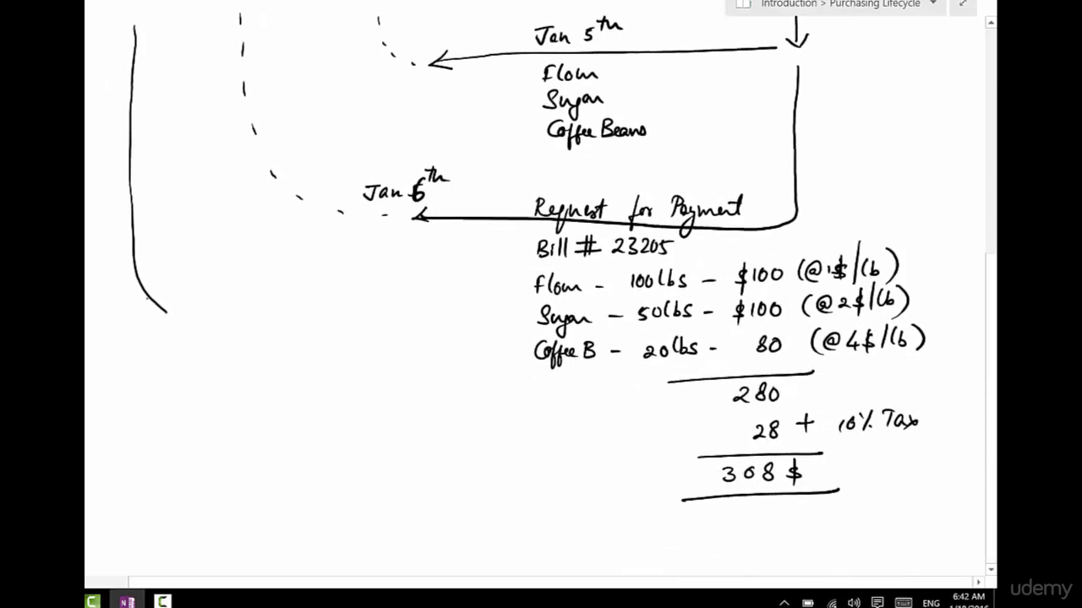
mouse_move(153, 297)
left_mouse_down()
mouse_move(210, 458)
mouse_move(477, 524)
mouse_move(535, 521)
mouse_move(514, 535)
left_mouse_up()
mouse_move(325, 489)
left_mouse_down()
mouse_move(314, 504)
mouse_move(331, 485)
mouse_move(343, 502)
mouse_move(383, 504)
left_mouse_up()
left_click_drag(389, 490, 407, 487)
left_click_drag(403, 479, 425, 488)
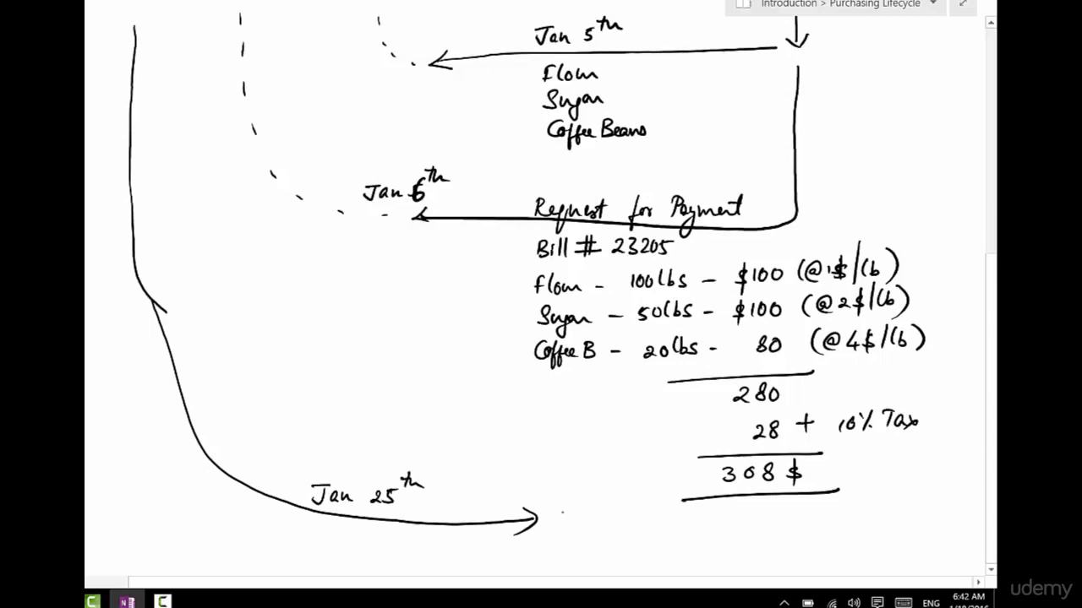
- Write 'Pay (Sending a check/Cash) $308' at the bottom arrow's head
left_click_drag(562, 512, 559, 530)
mouse_move(556, 509)
left_mouse_down()
mouse_move(583, 527)
mouse_move(581, 547)
left_mouse_up()
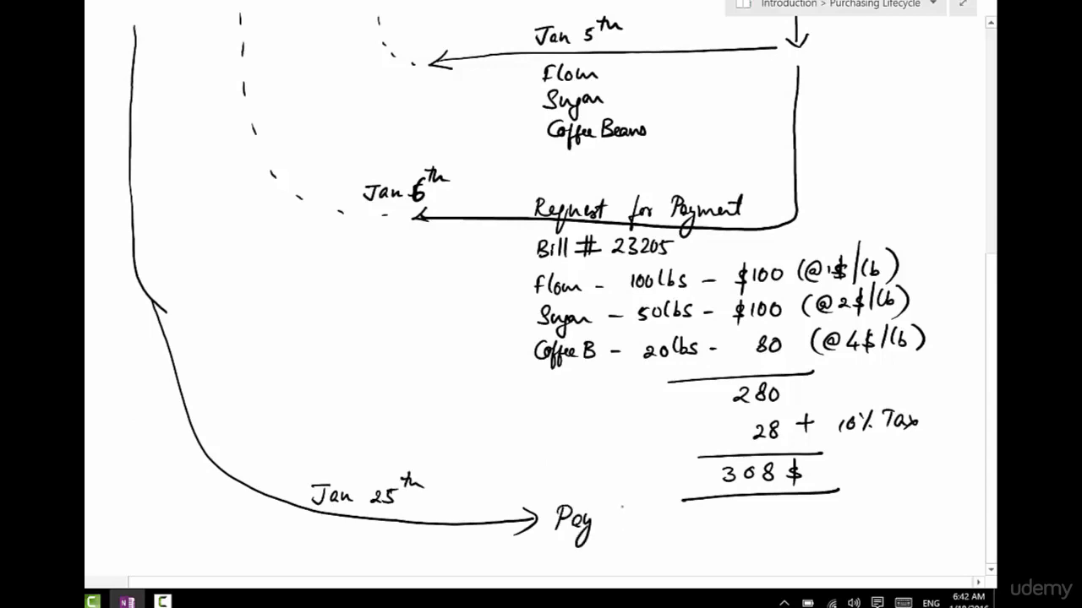
mouse_move(617, 502)
left_mouse_down()
mouse_move(609, 543)
mouse_move(667, 533)
left_mouse_up()
mouse_move(676, 515)
left_mouse_down()
mouse_move(680, 548)
mouse_move(723, 534)
left_mouse_up()
mouse_move(734, 517)
left_mouse_down()
mouse_move(737, 534)
mouse_move(772, 531)
mouse_move(777, 554)
left_mouse_up()
mouse_move(815, 516)
left_mouse_down()
mouse_move(804, 532)
mouse_move(840, 534)
mouse_move(845, 547)
mouse_move(872, 533)
mouse_move(865, 554)
left_mouse_up()
left_click_drag(883, 528, 884, 545)
left_click_drag(906, 530, 917, 543)
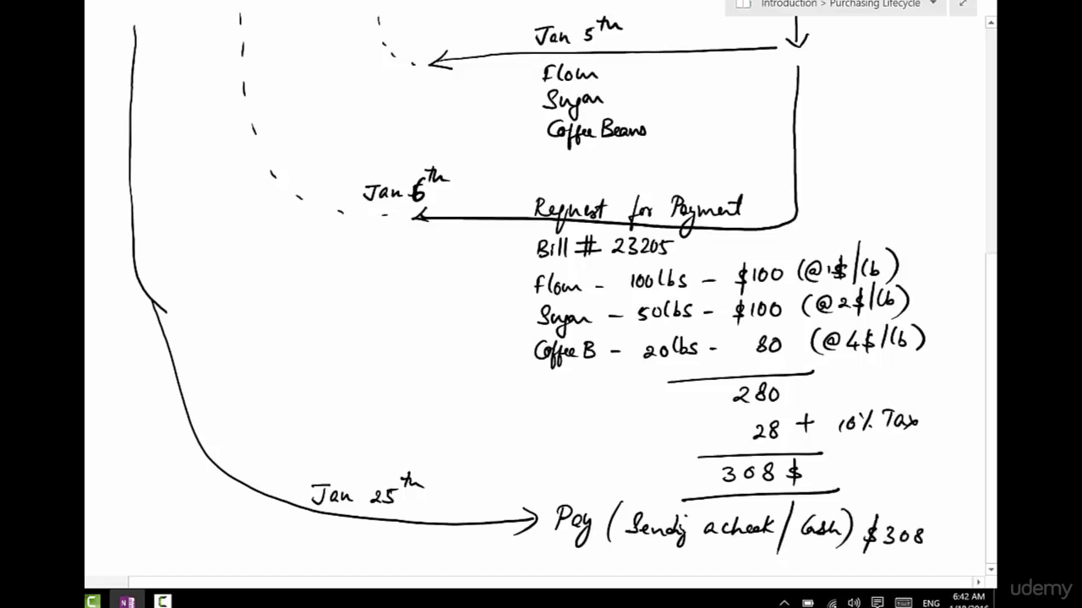
- Retrace the Jan 01st order arrow and write a braced 'Purchase Order' heading right of ABC Foods
scroll(541, 287, "up", 5)
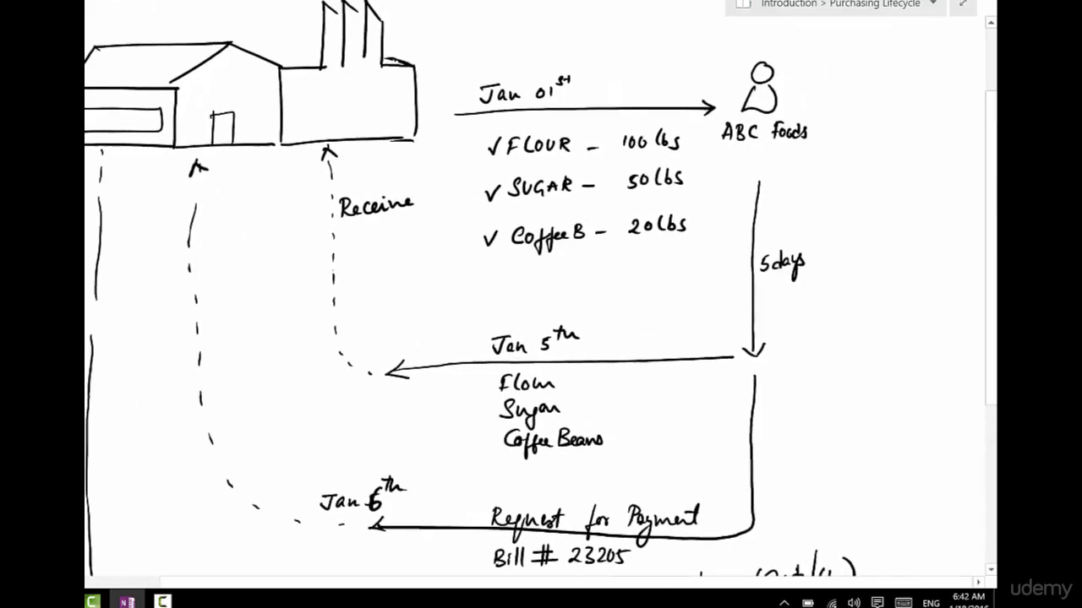
scroll(541, 287, "down", 1)
scroll(541, 304, "down", 3)
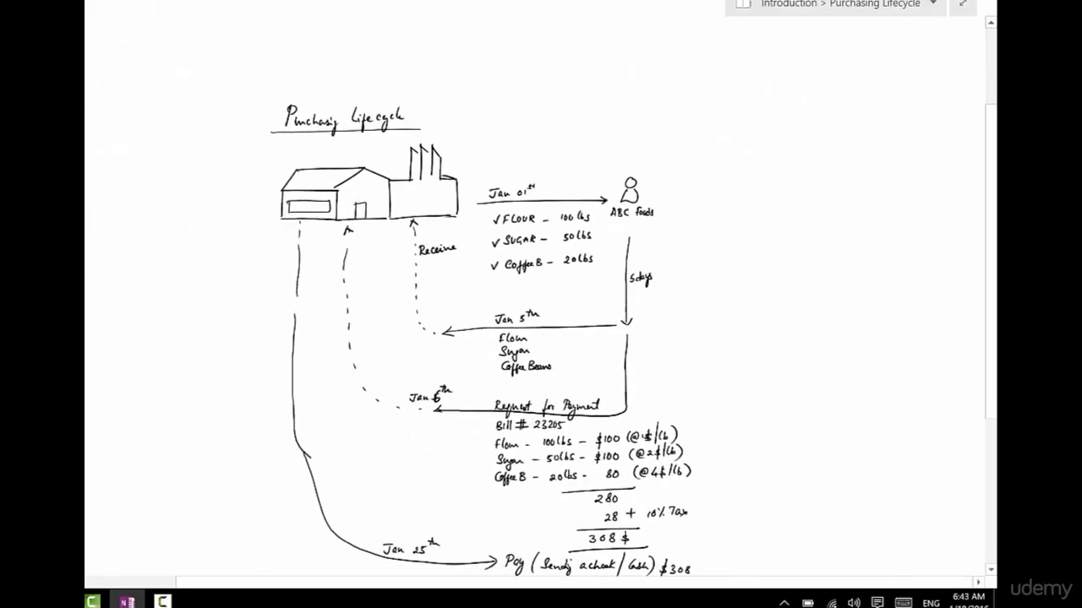
scroll(541, 304, "down", 3)
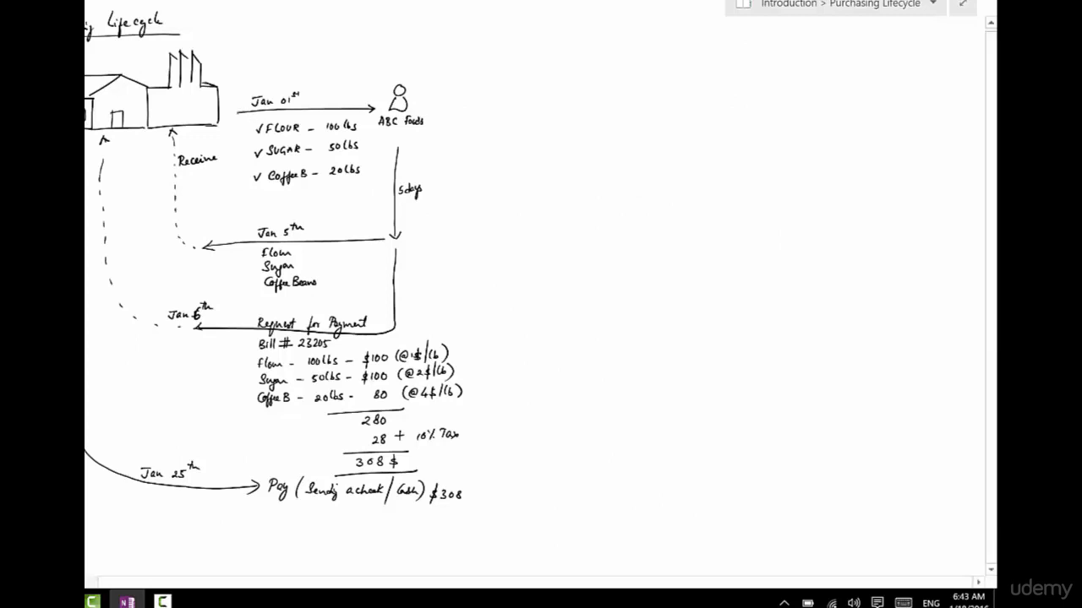
mouse_move(242, 112)
left_mouse_down()
mouse_move(377, 109)
mouse_move(365, 120)
left_mouse_up()
left_click_drag(497, 69, 483, 103)
left_click_drag(483, 103, 488, 125)
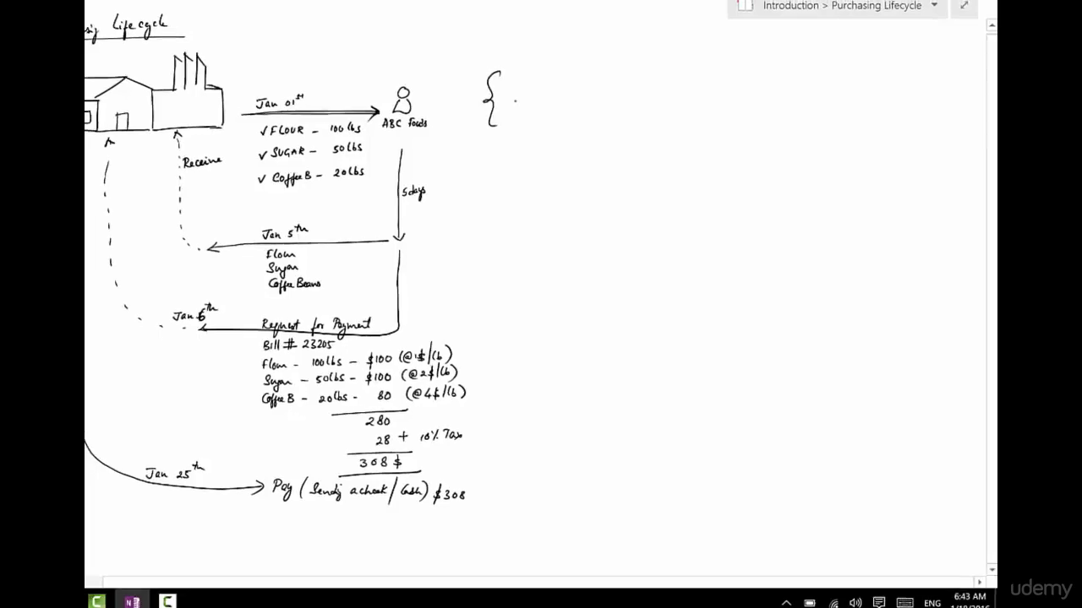
mouse_move(538, 99)
left_mouse_down()
mouse_move(538, 120)
mouse_move(551, 111)
mouse_move(626, 133)
mouse_move(687, 123)
left_mouse_up()
mouse_move(694, 123)
left_mouse_down()
mouse_move(695, 108)
mouse_move(724, 137)
left_mouse_up()
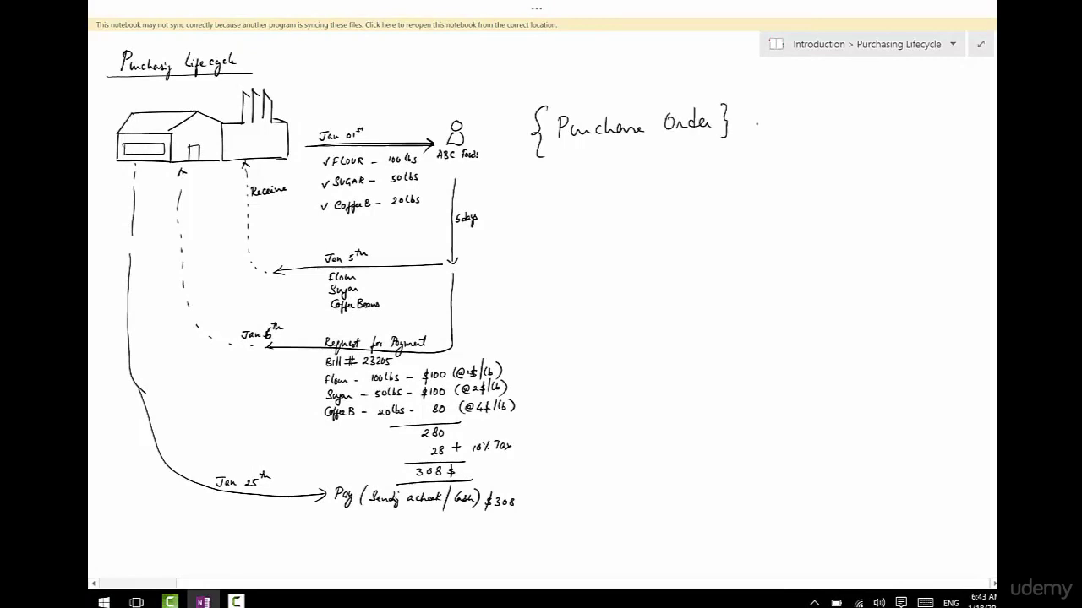
- Write a braced 'Goods Receipt' heading below Purchase Order
left_click_drag(551, 225, 544, 276)
left_click_drag(578, 236, 576, 275)
mouse_move(588, 245)
left_mouse_down()
mouse_move(584, 255)
mouse_move(617, 235)
mouse_move(620, 254)
mouse_move(702, 243)
mouse_move(708, 257)
mouse_move(723, 237)
left_mouse_up()
left_click_drag(730, 223, 731, 251)
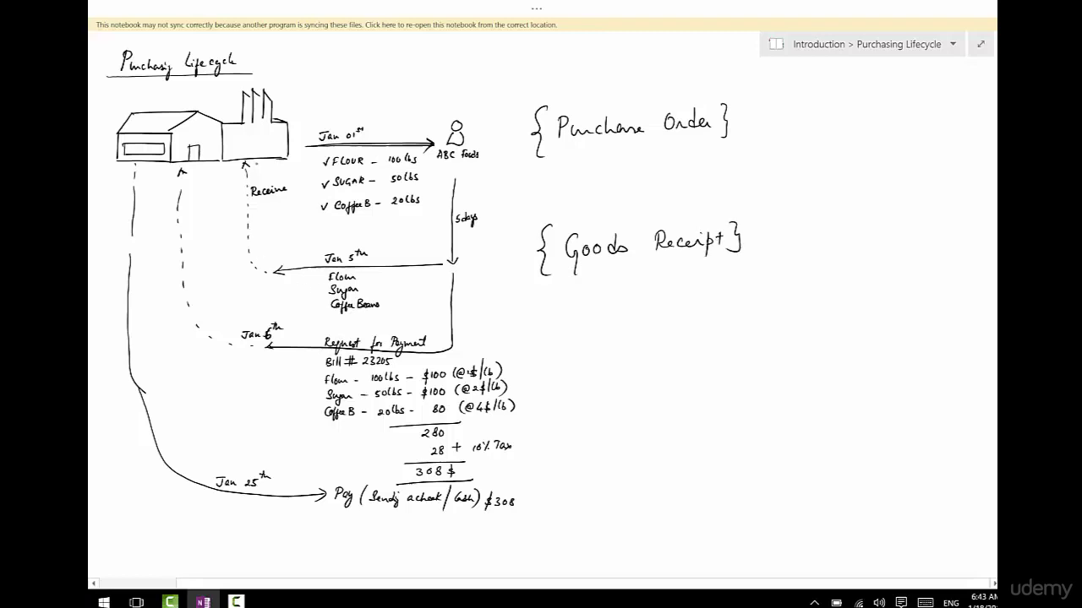
- Write the braced 'Invoice Receipt' and 'Payment' headings below Goods Receipt
mouse_move(549, 338)
left_mouse_down()
mouse_move(588, 324)
mouse_move(602, 359)
left_mouse_up()
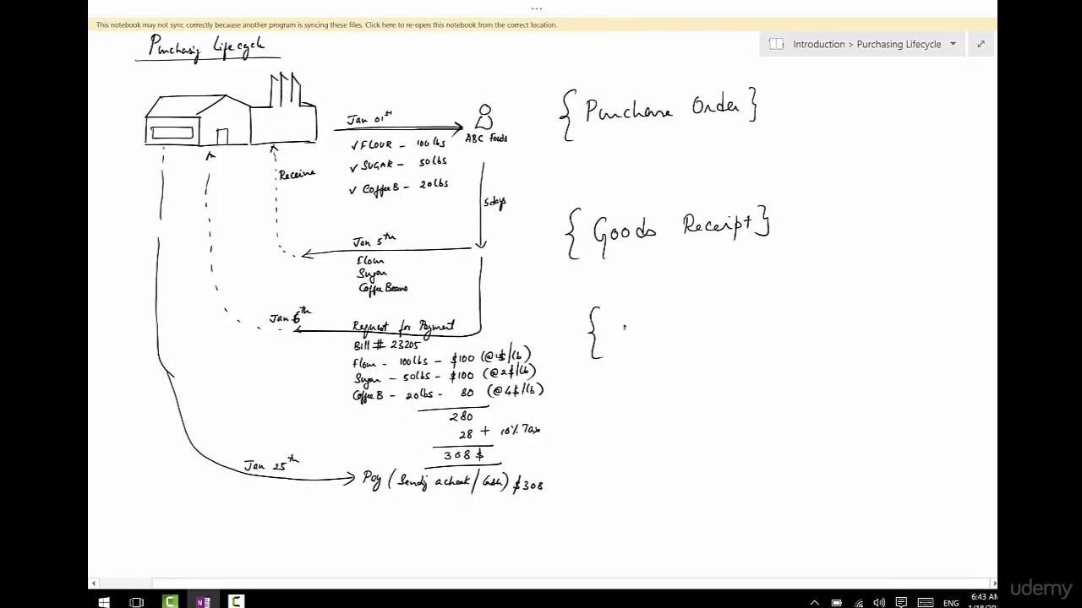
mouse_move(625, 303)
left_mouse_down()
mouse_move(642, 323)
mouse_move(747, 313)
mouse_move(764, 314)
mouse_move(771, 332)
mouse_move(783, 306)
mouse_move(799, 305)
mouse_move(795, 325)
left_mouse_up()
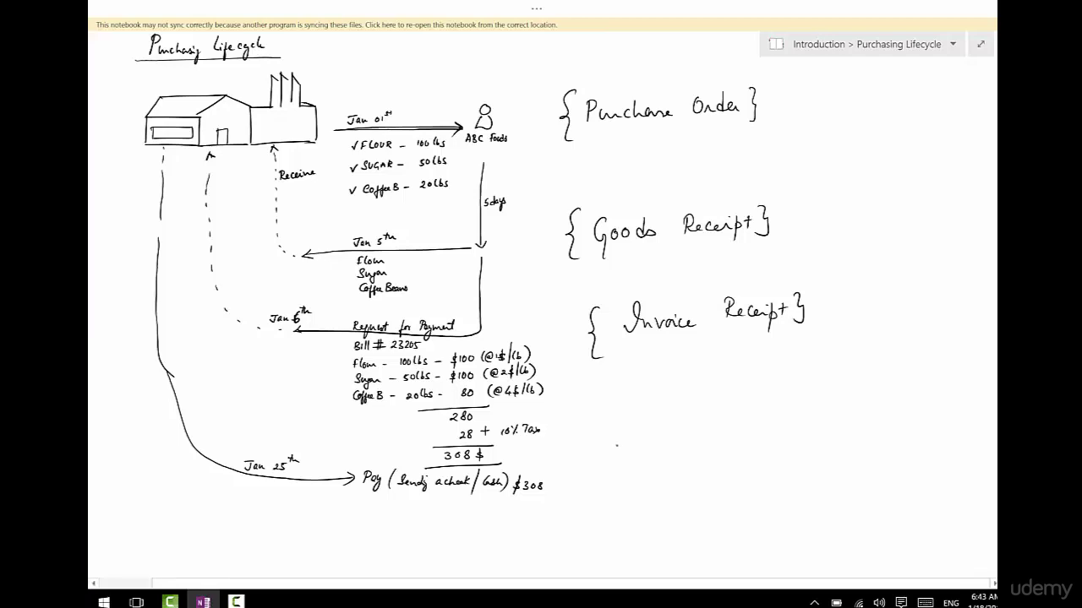
left_click_drag(614, 441, 616, 488)
mouse_move(639, 447)
left_mouse_down()
mouse_move(640, 467)
mouse_move(648, 448)
mouse_move(640, 461)
left_mouse_up()
left_click_drag(659, 454, 660, 459)
mouse_move(663, 454)
left_mouse_down()
mouse_move(664, 479)
mouse_move(683, 461)
mouse_move(735, 450)
mouse_move(732, 478)
left_mouse_up()
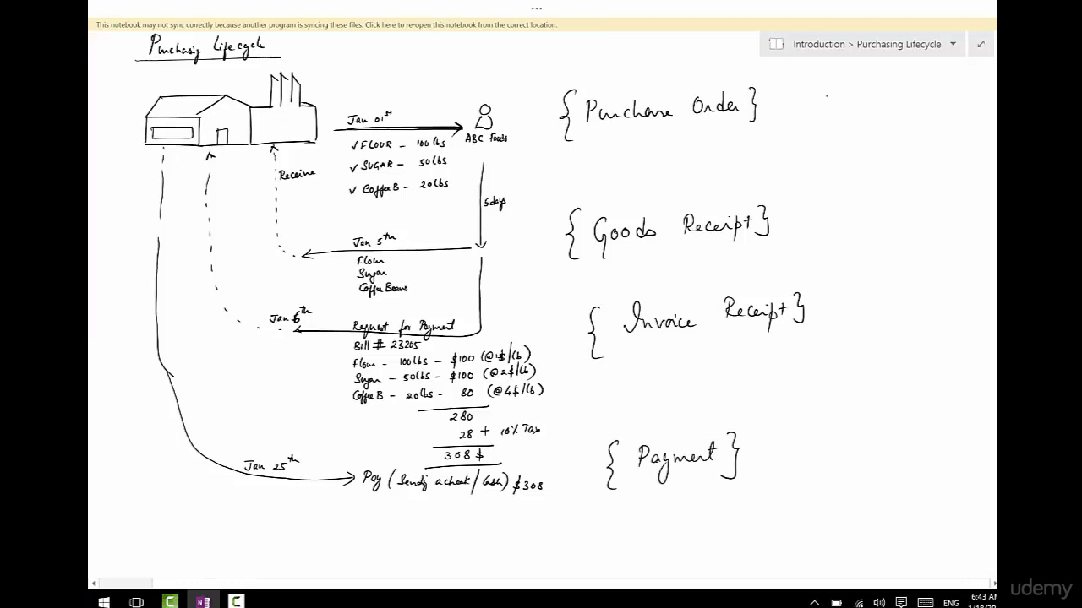
- Number Purchase Order, Goods Receipt, Invoice Receipt and Payment as steps 1 to 4
mouse_move(828, 87)
left_mouse_down()
mouse_move(828, 99)
mouse_move(832, 86)
left_mouse_up()
mouse_move(841, 212)
left_mouse_down()
mouse_move(850, 222)
mouse_move(844, 206)
left_mouse_up()
mouse_move(857, 299)
left_mouse_down()
mouse_move(858, 311)
mouse_move(859, 295)
left_mouse_up()
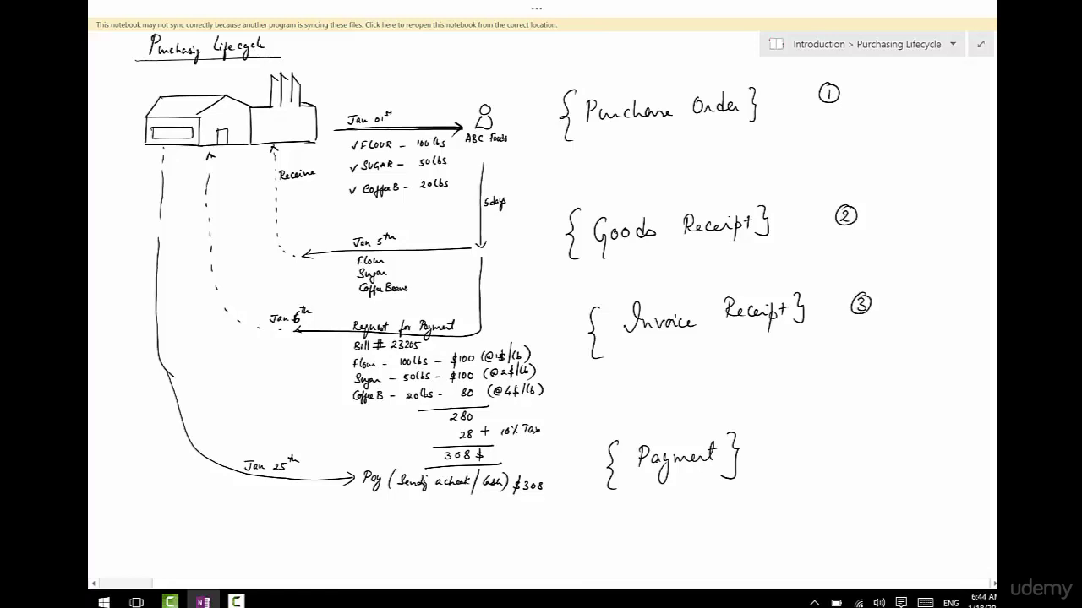
mouse_move(873, 448)
left_mouse_down()
mouse_move(878, 462)
mouse_move(875, 445)
left_mouse_up()
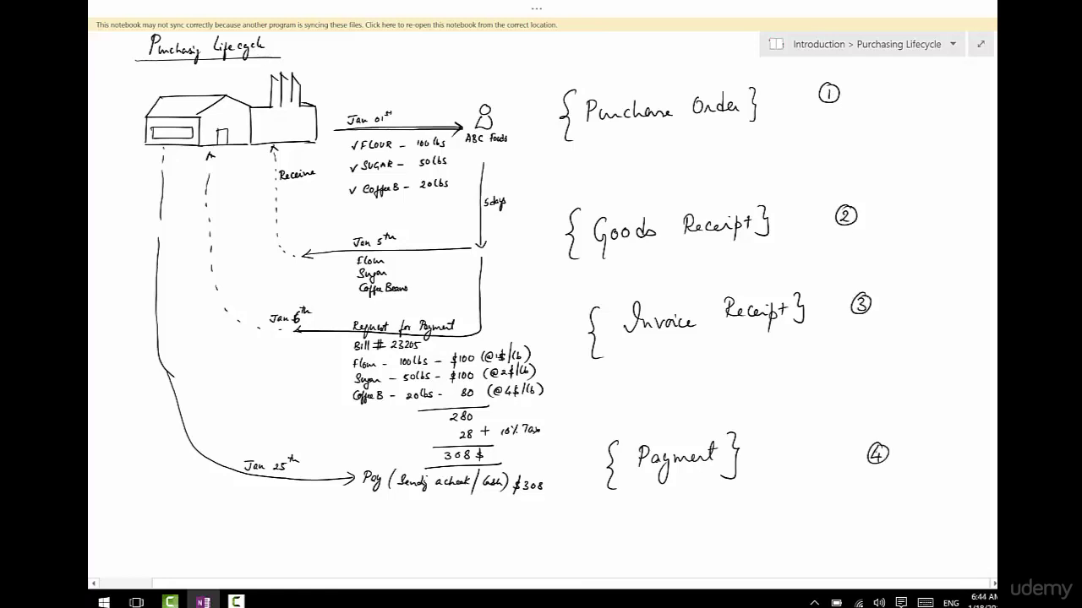